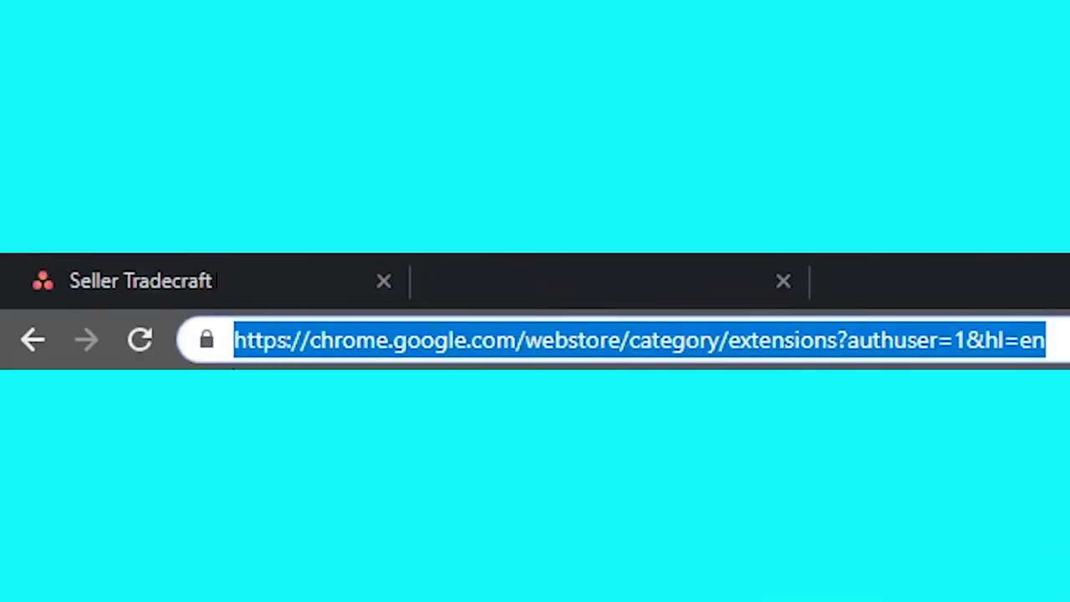
# - Search the Chrome Web Store for 'Keepa' and start adding Keepa - Amazon Price Tracker to Chrome
pyautogui.write('Chrome e')
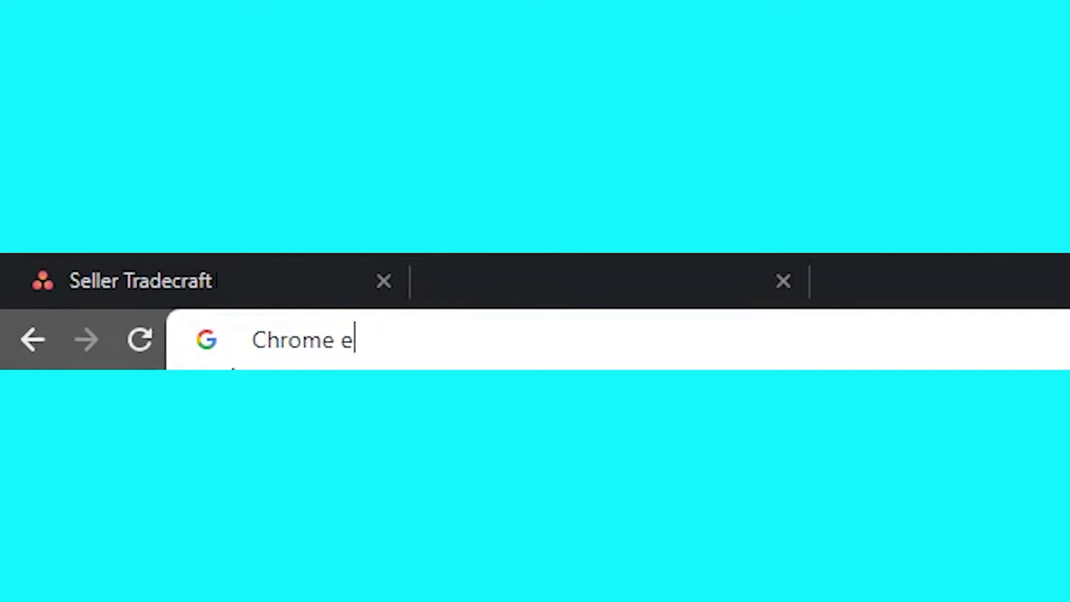
pyautogui.write('xte')
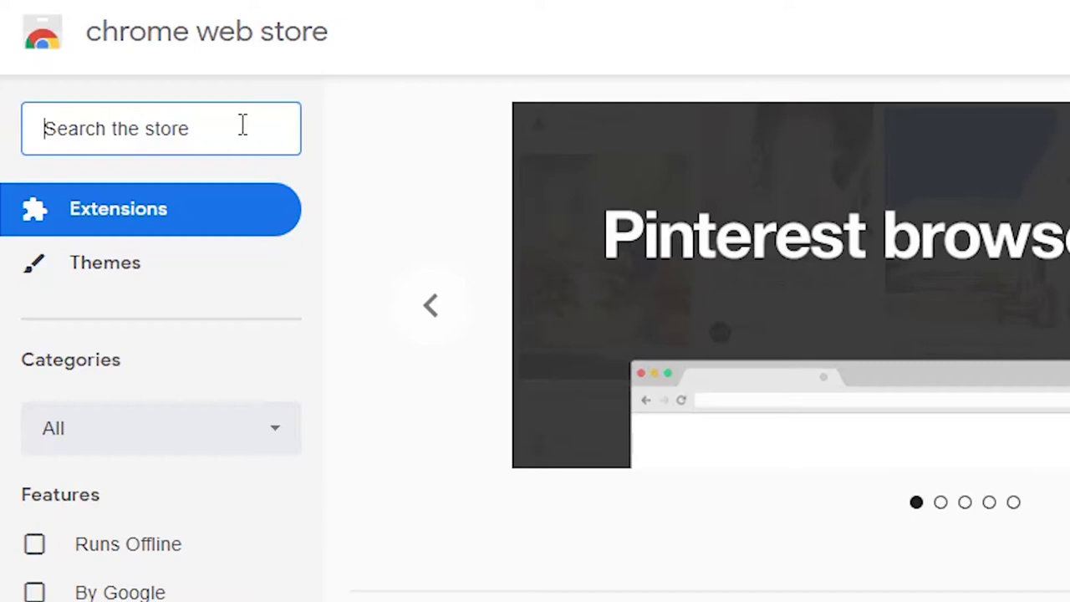
pyautogui.click(243, 126)
pyautogui.write('Keepa')
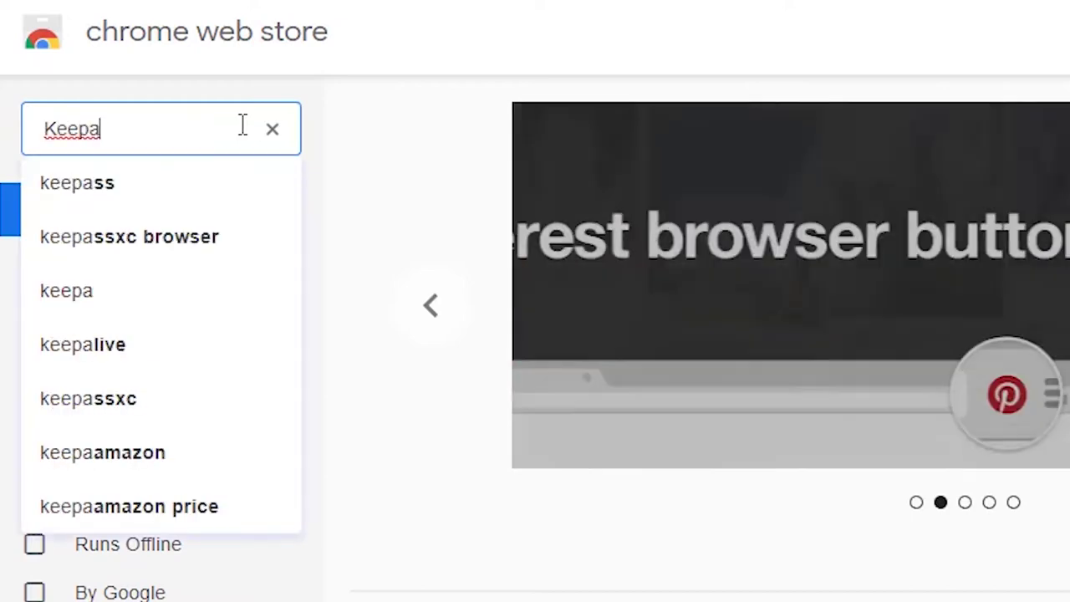
pyautogui.click(79, 309)
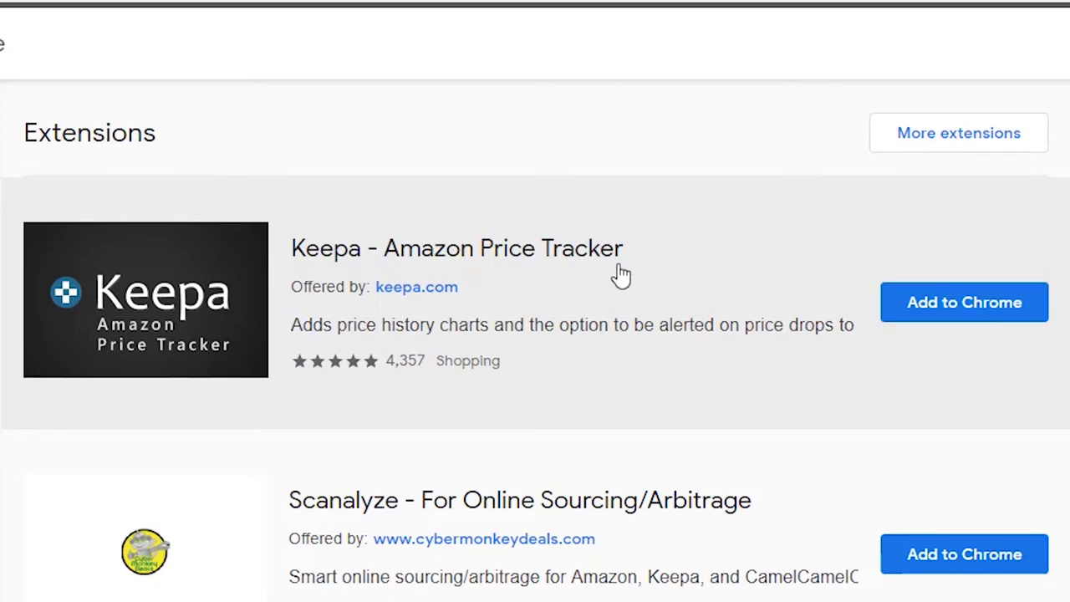
pyautogui.click(569, 270)
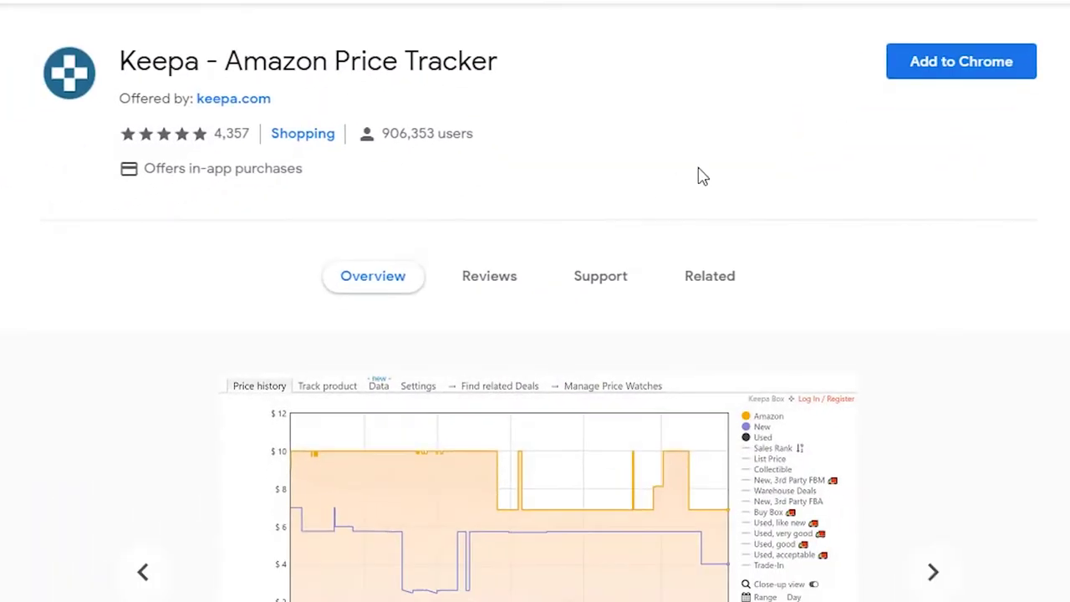
pyautogui.click(988, 67)
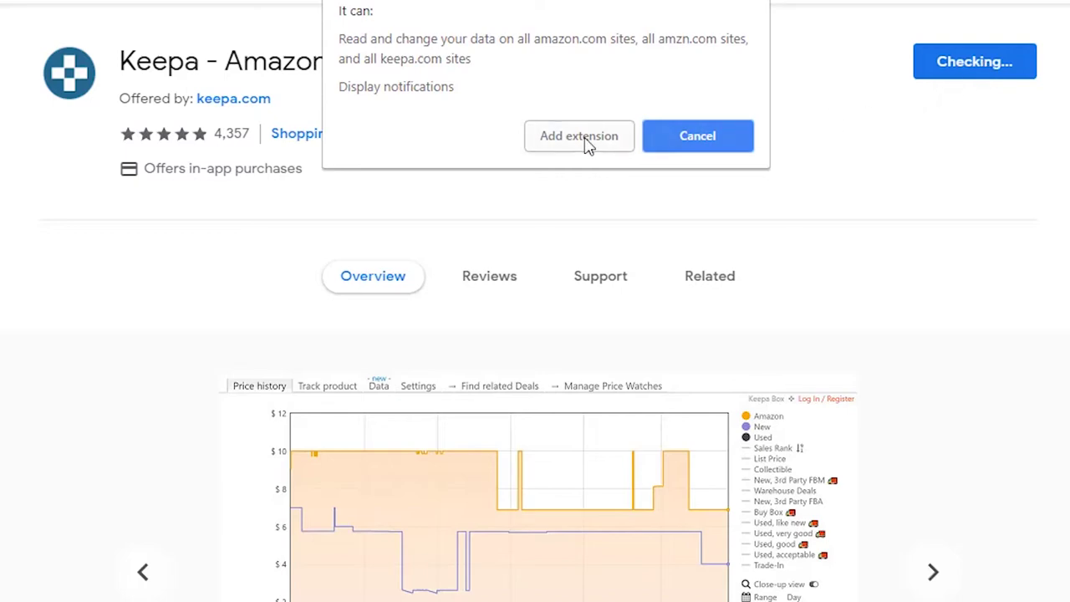
# - Confirm the Keepa install, then scroll to its chart on the Hampton Farms peanuts page
pyautogui.click(584, 141)
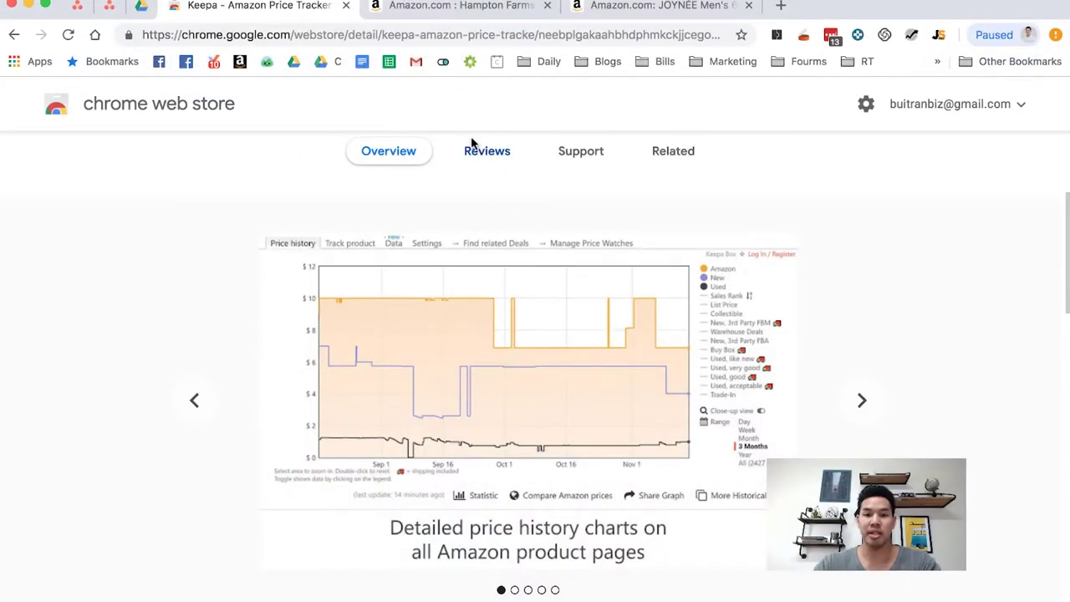
pyautogui.click(467, 8)
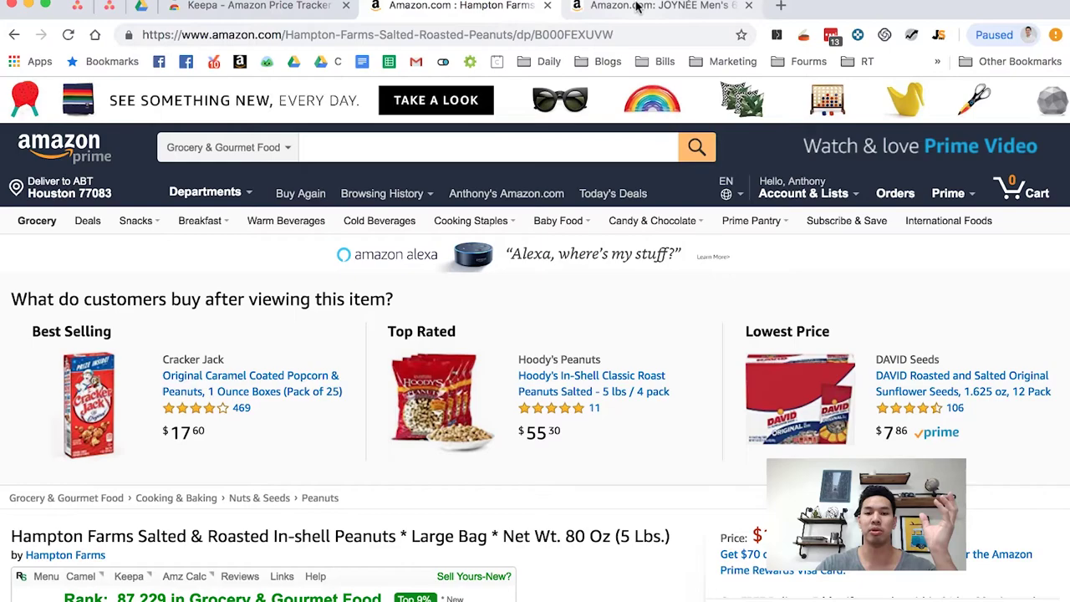
pyautogui.scroll(-3, 451, 327)
pyautogui.scroll(-2, 577, 314)
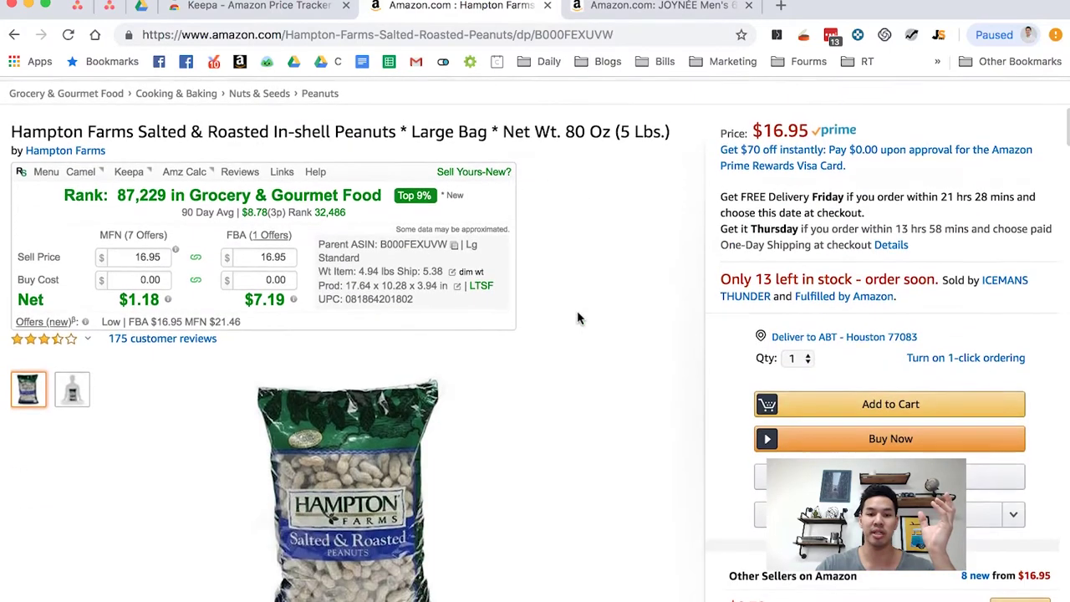
pyautogui.scroll(-4, 577, 318)
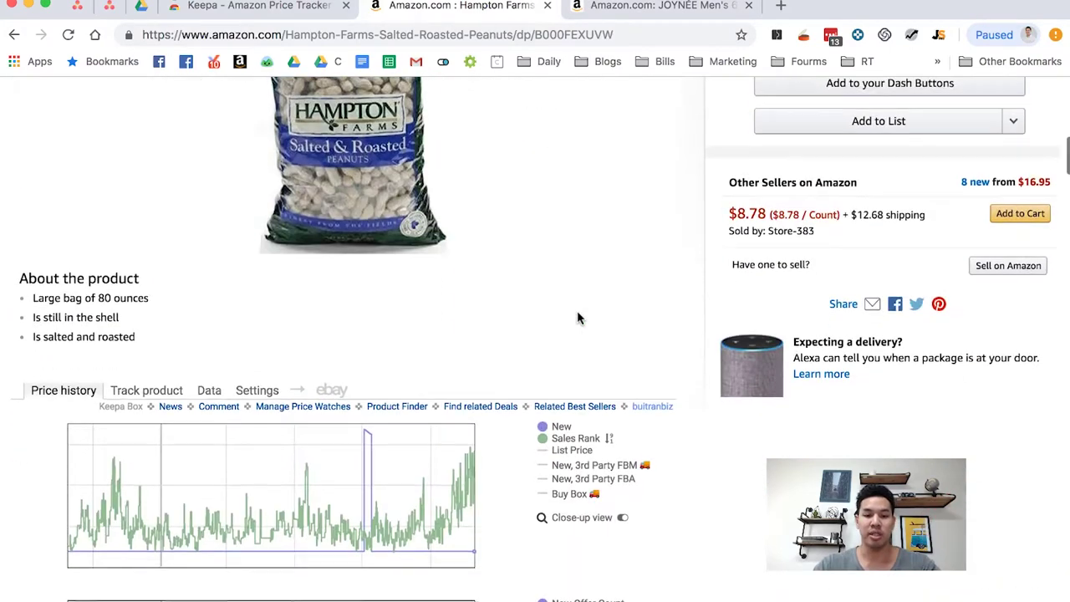
pyautogui.scroll(3, 577, 318)
pyautogui.scroll(2, 577, 316)
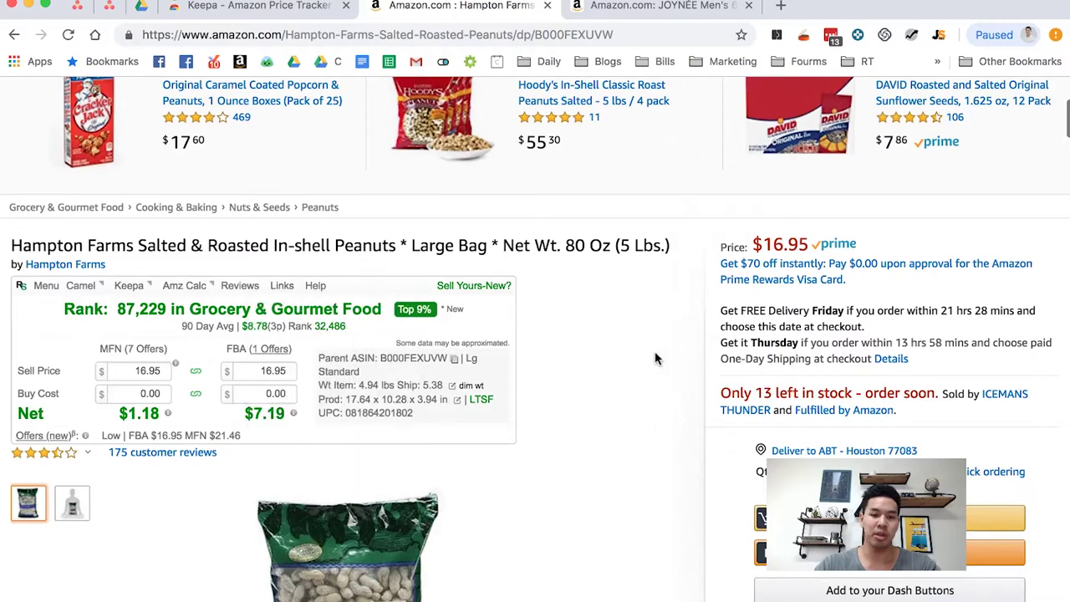
pyautogui.scroll(-7, 653, 365)
pyautogui.scroll(-2, 691, 420)
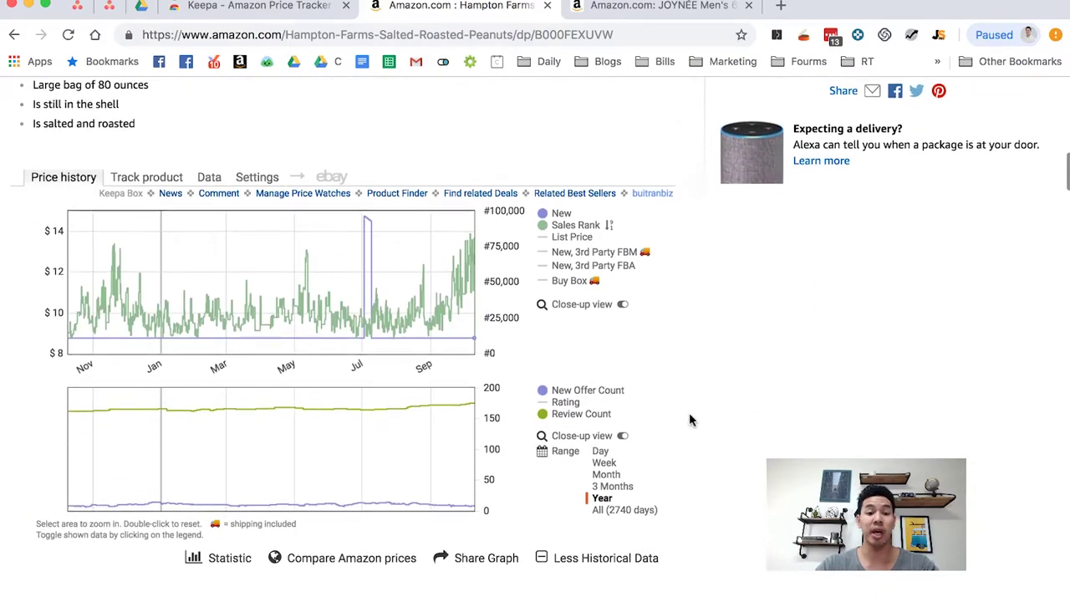
pyautogui.scroll(-1, 690, 420)
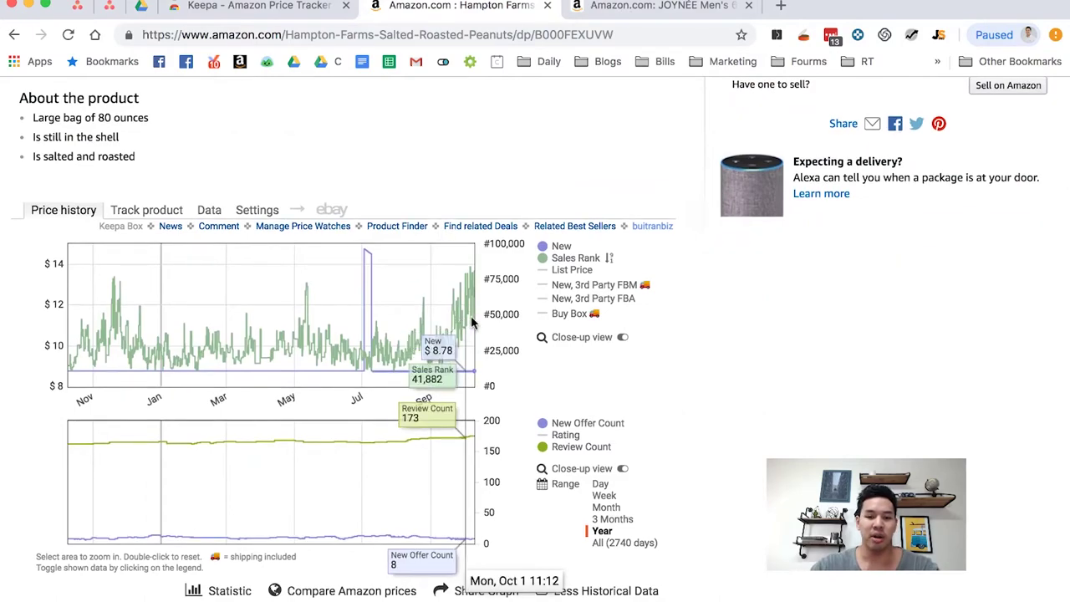
# - Scroll the peanuts page to bring the Keepa chart and its legend into view
pyautogui.scroll(10, 882, 339)
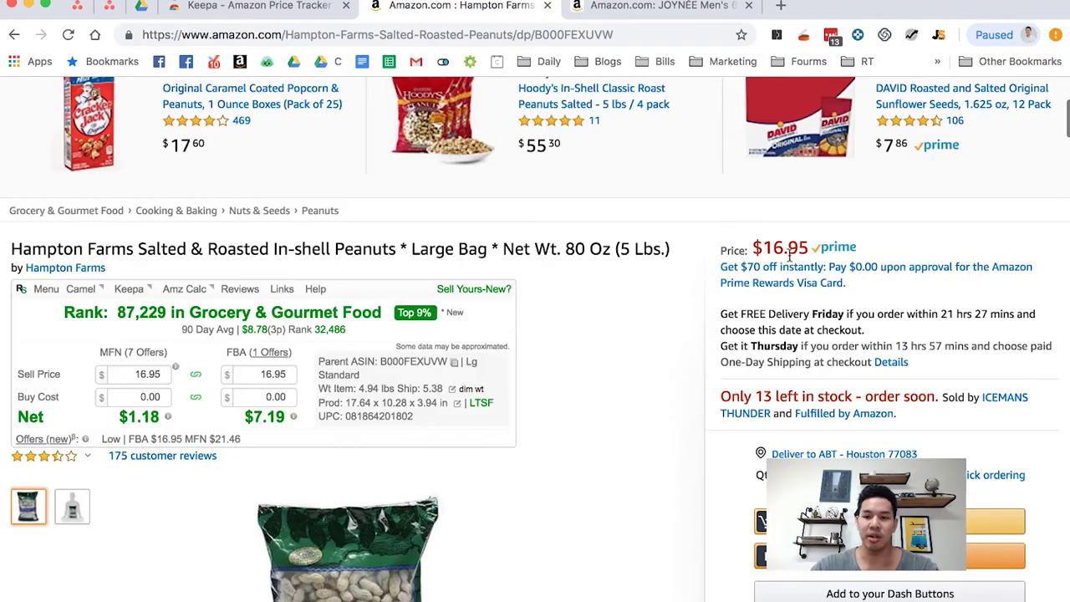
pyautogui.scroll(-8, 605, 384)
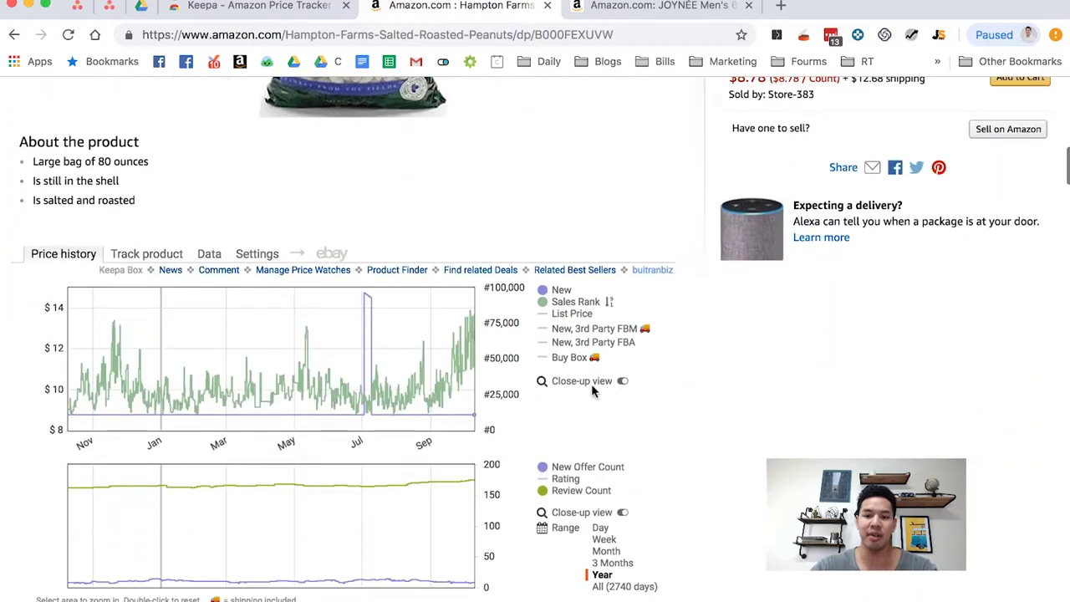
pyautogui.scroll(1, 518, 344)
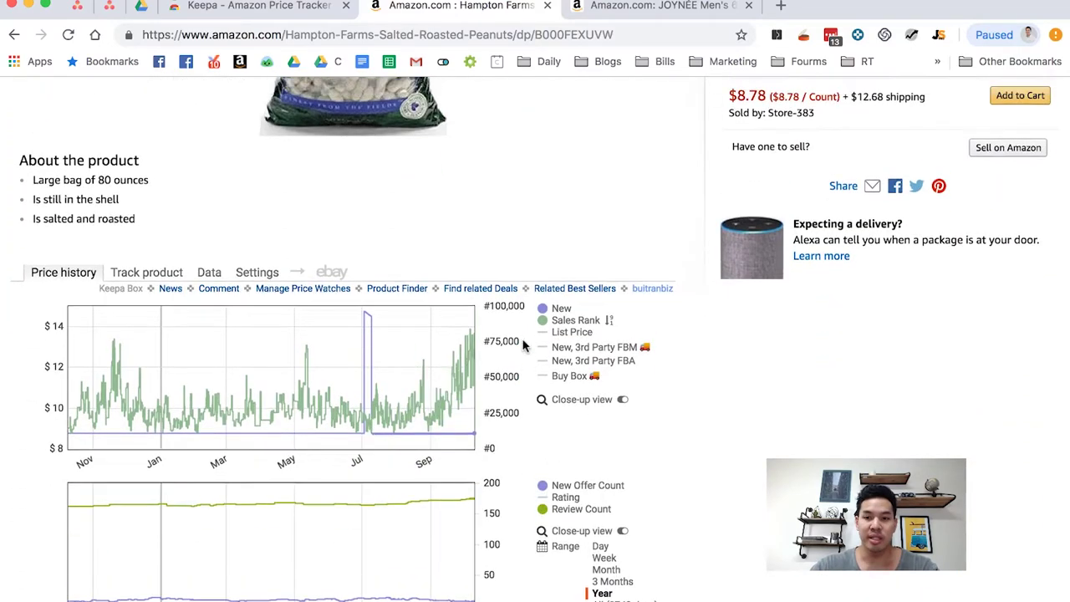
pyautogui.scroll(1, 523, 344)
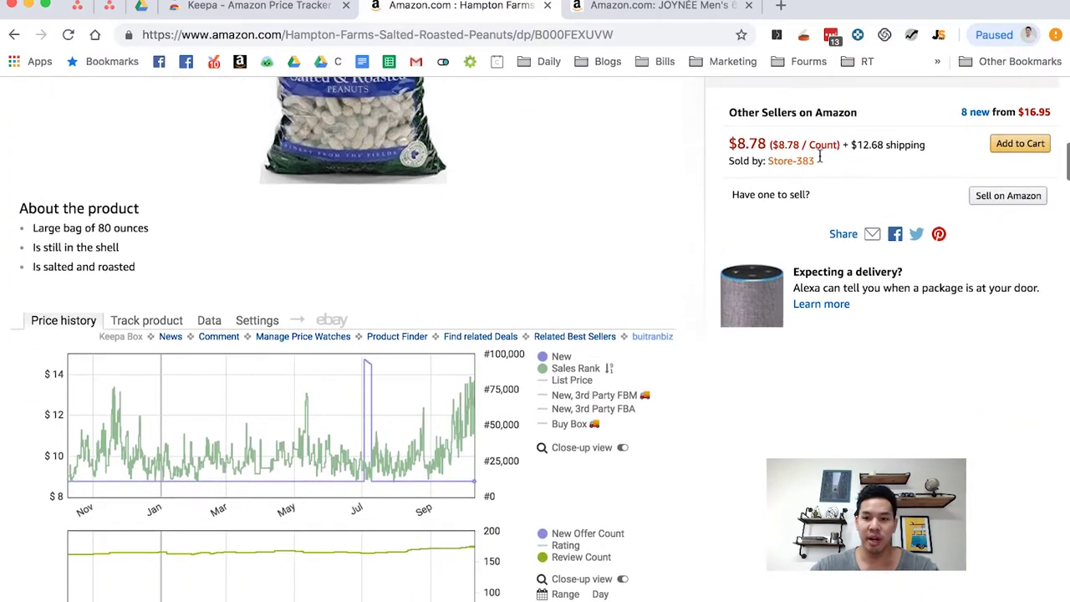
# - Toggle New, 3rd Party FBA in the price chart and add Rating to the lower chart
pyautogui.click(543, 410)
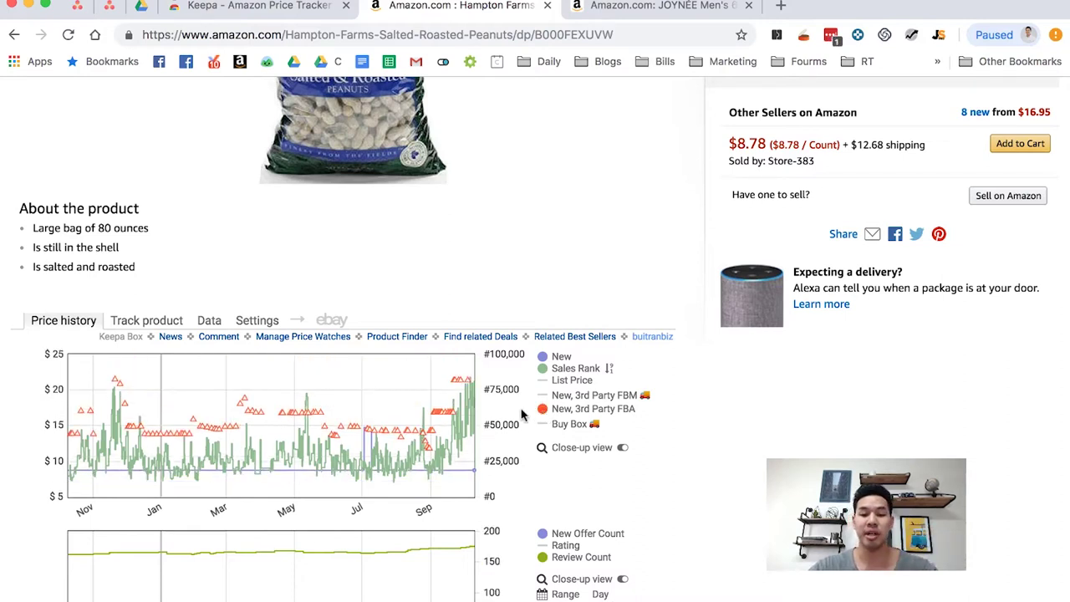
pyautogui.scroll(-1, 457, 365)
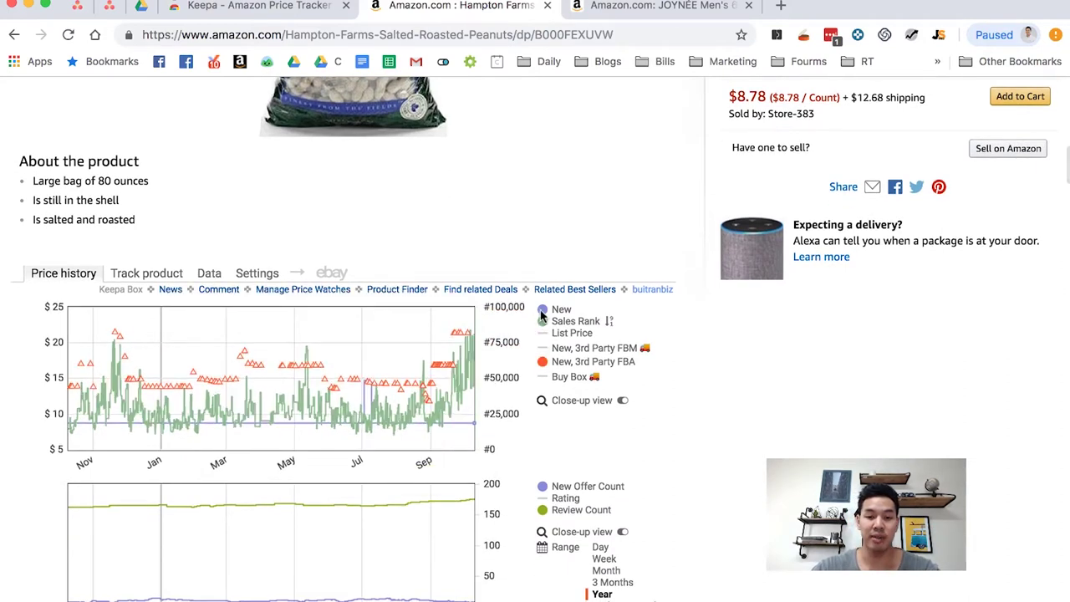
pyautogui.moveTo(547, 314)
pyautogui.scroll(-1, 709, 415)
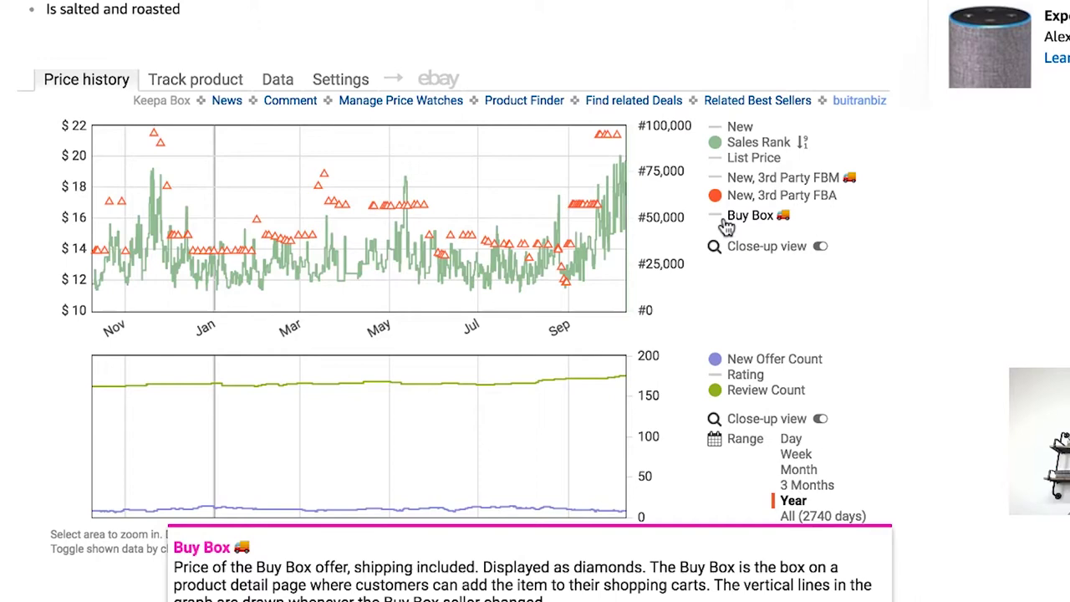
pyautogui.moveTo(800, 184)
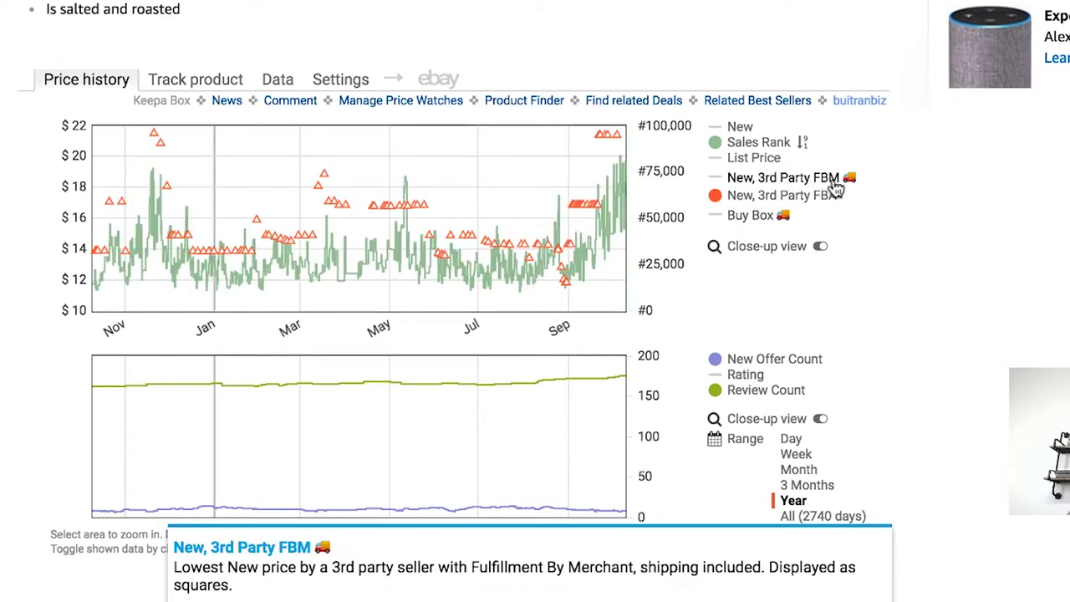
pyautogui.scroll(-2, 717, 285)
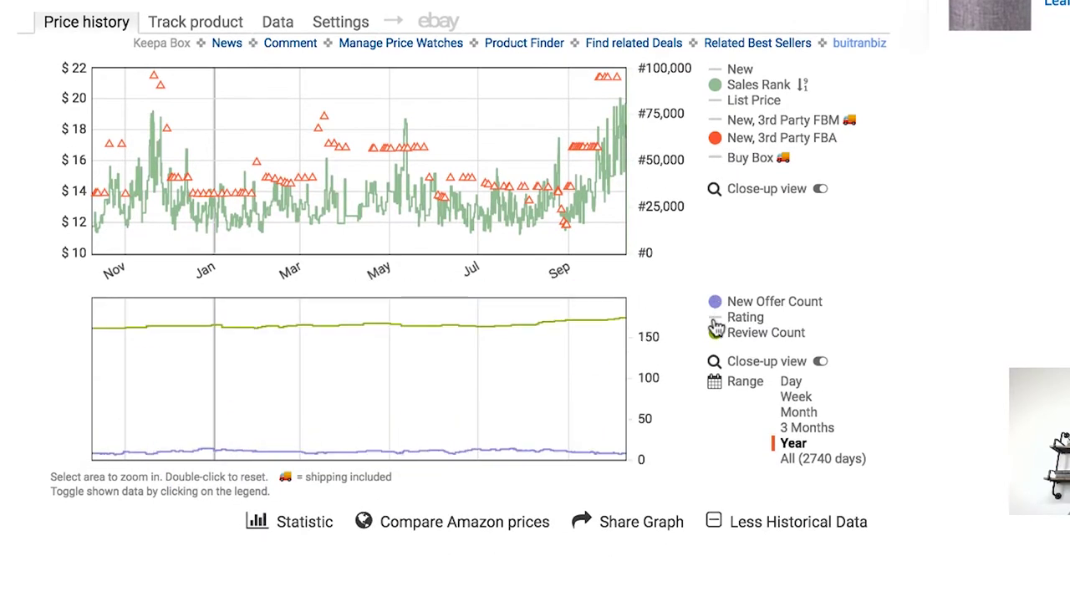
pyautogui.click(717, 318)
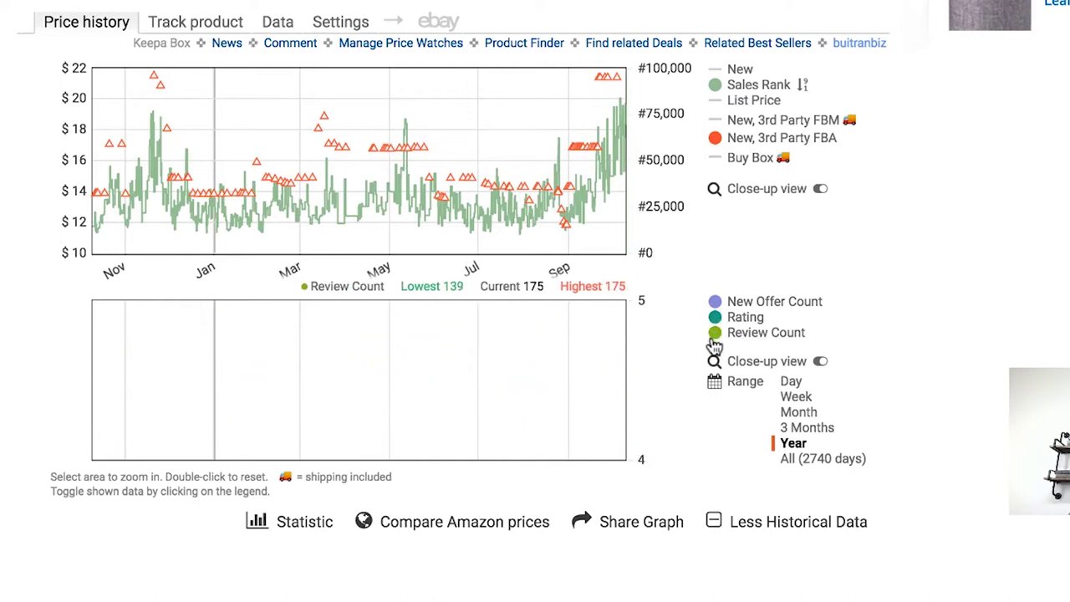
# - Add Review Count to the lower chart and, after trying shorter ranges, settle on All (2740 days)
pyautogui.click(715, 346)
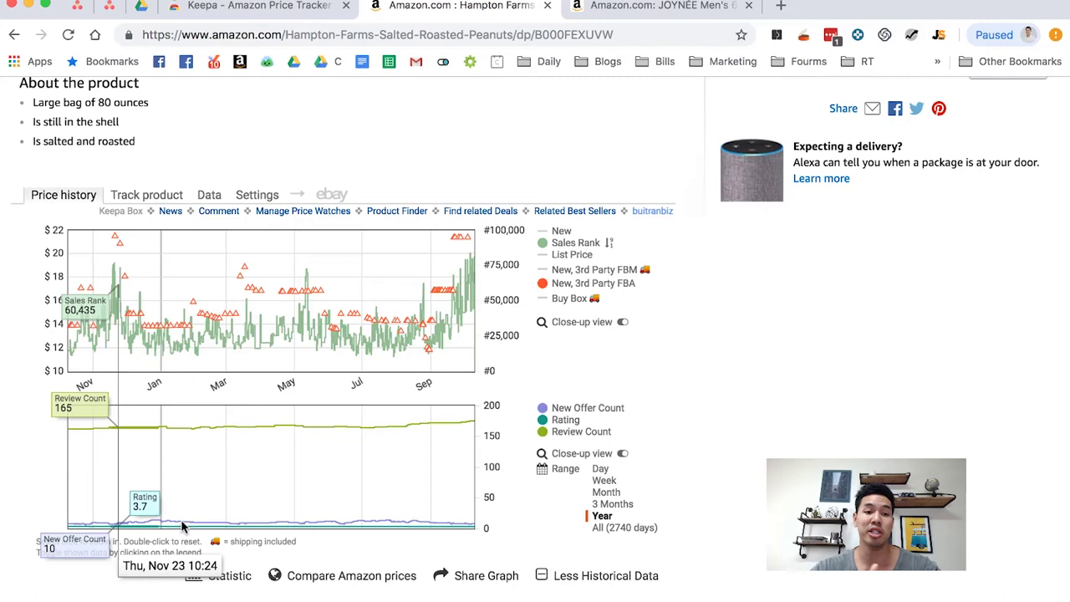
pyautogui.click(614, 530)
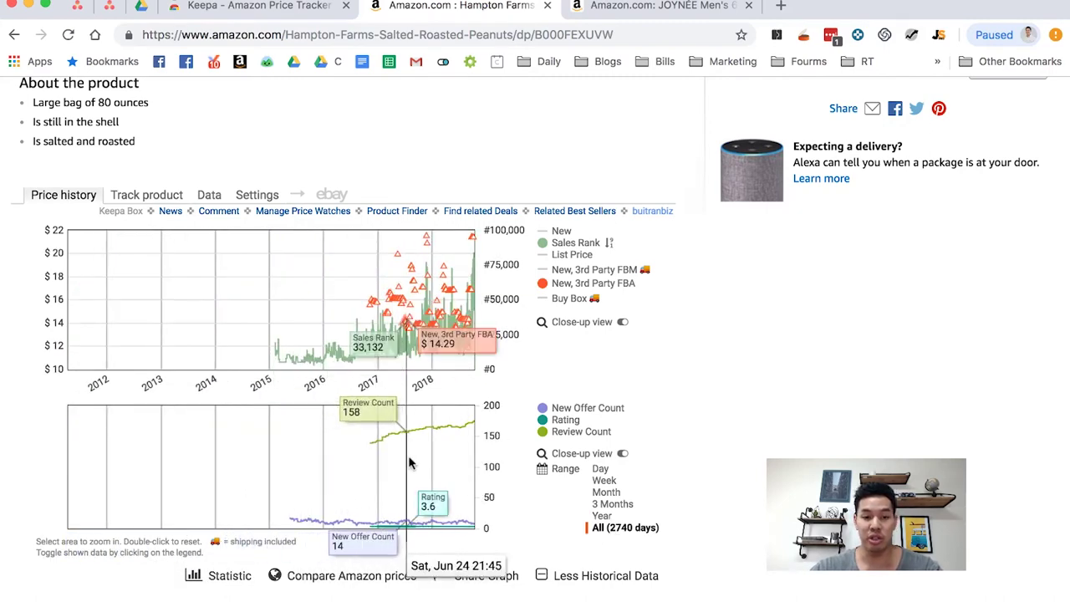
pyautogui.click(608, 493)
pyautogui.click(616, 504)
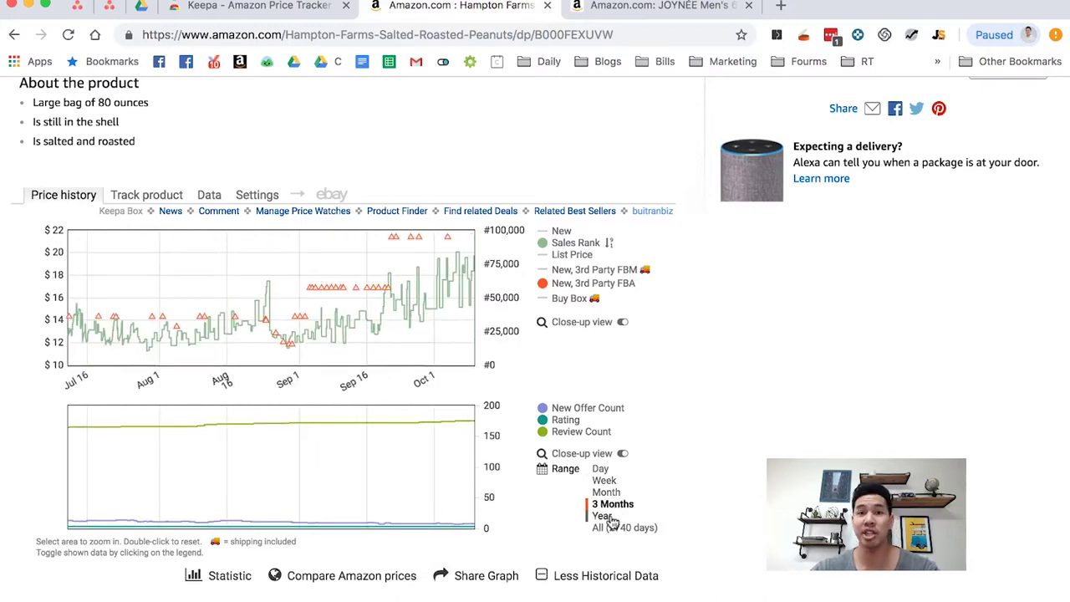
pyautogui.click(623, 528)
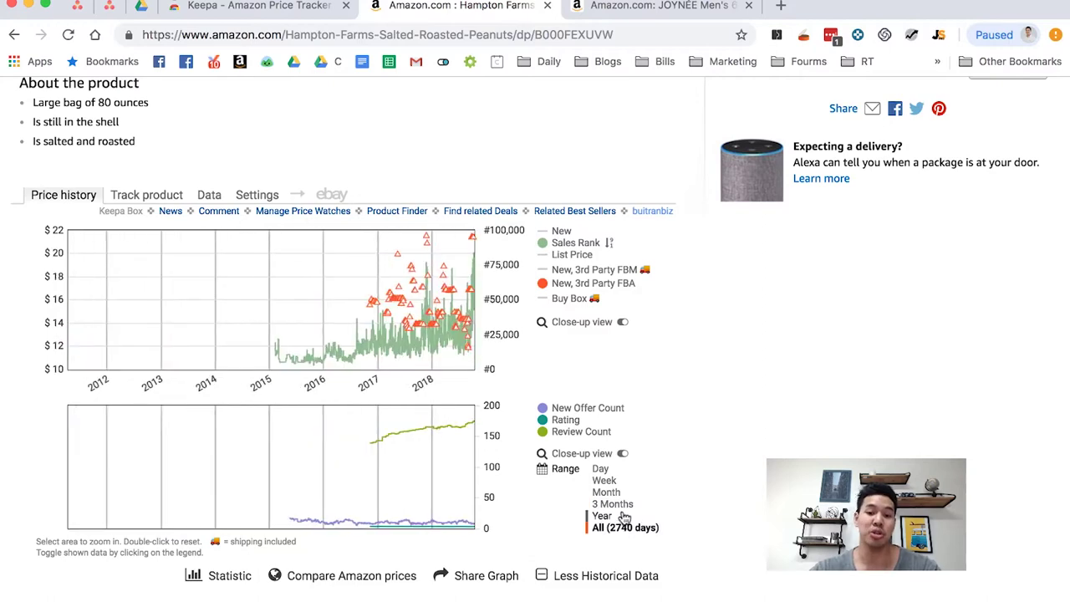
pyautogui.click(606, 516)
pyautogui.click(612, 529)
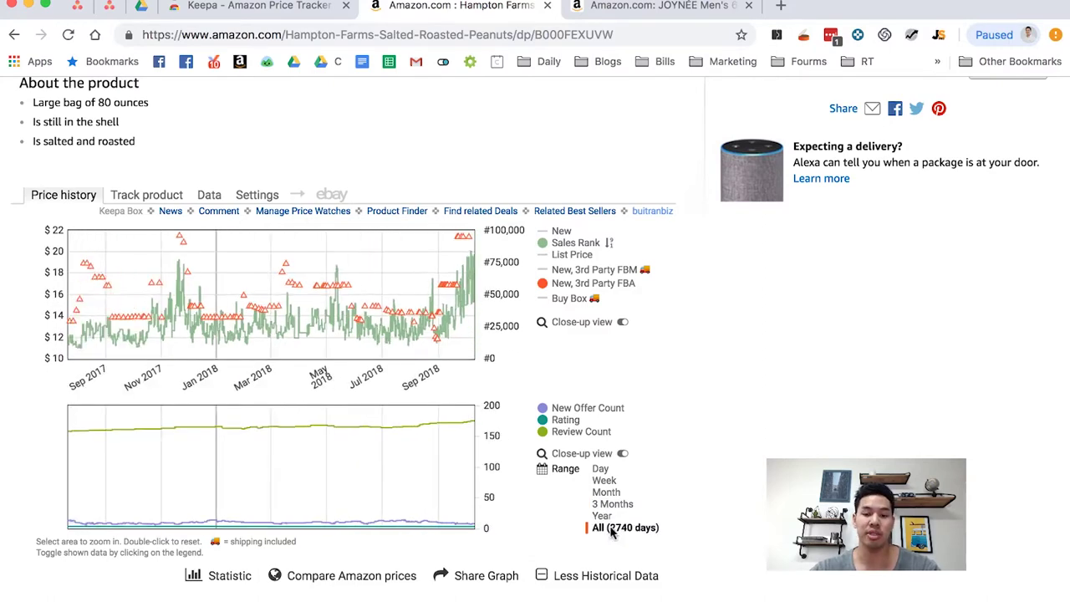
pyautogui.scroll(-1, 559, 465)
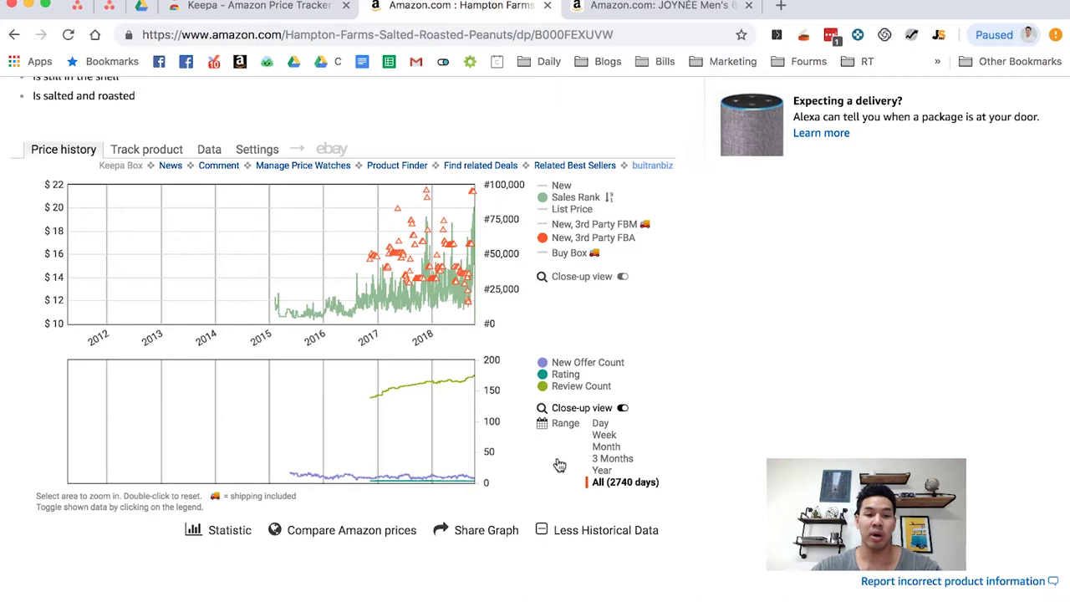
pyautogui.moveTo(222, 532)
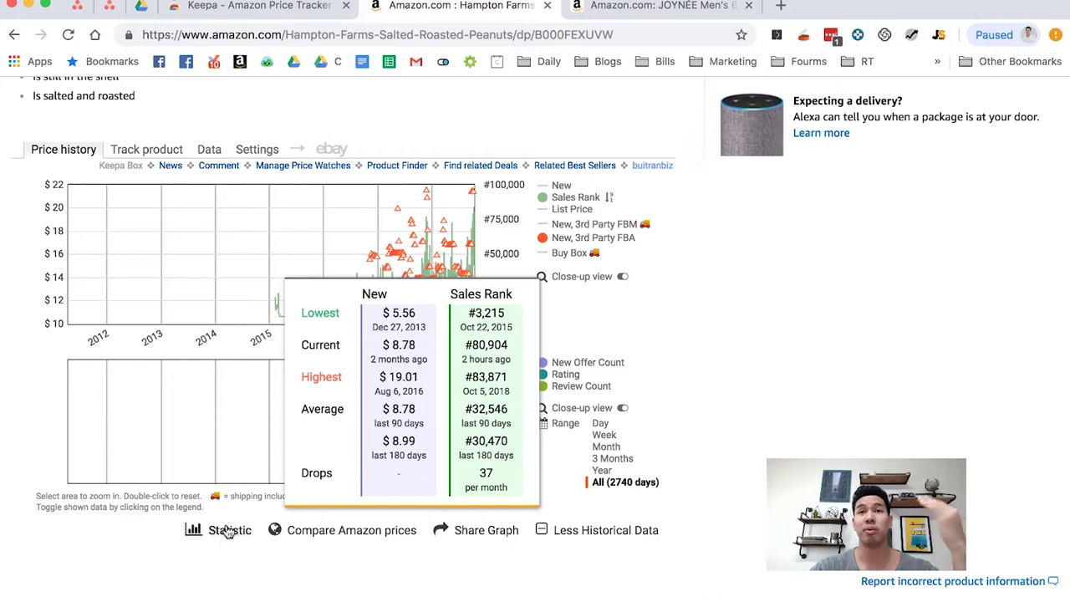
pyautogui.click(571, 386)
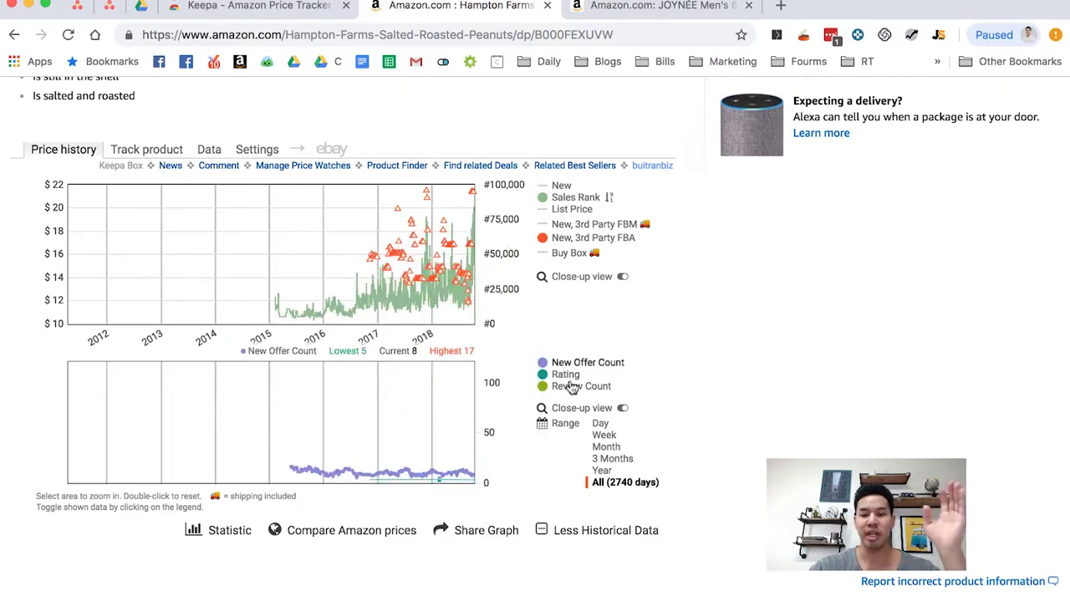
pyautogui.click(571, 386)
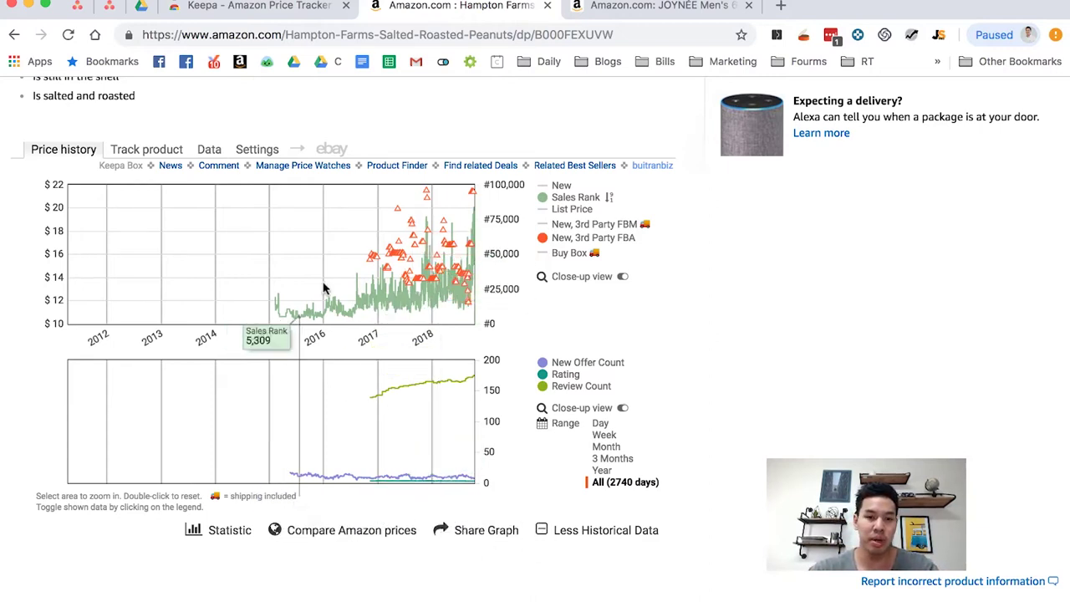
# - Open the peanuts' Data tab and scroll through Product Details and Current & Average figures
pyautogui.click(209, 150)
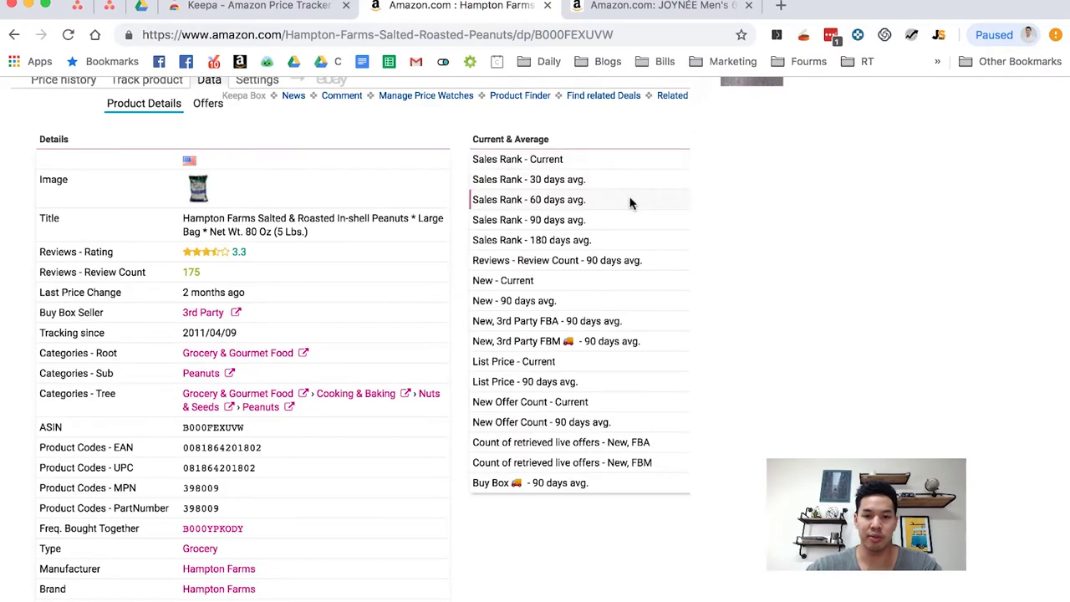
pyautogui.scroll(-2, 645, 266)
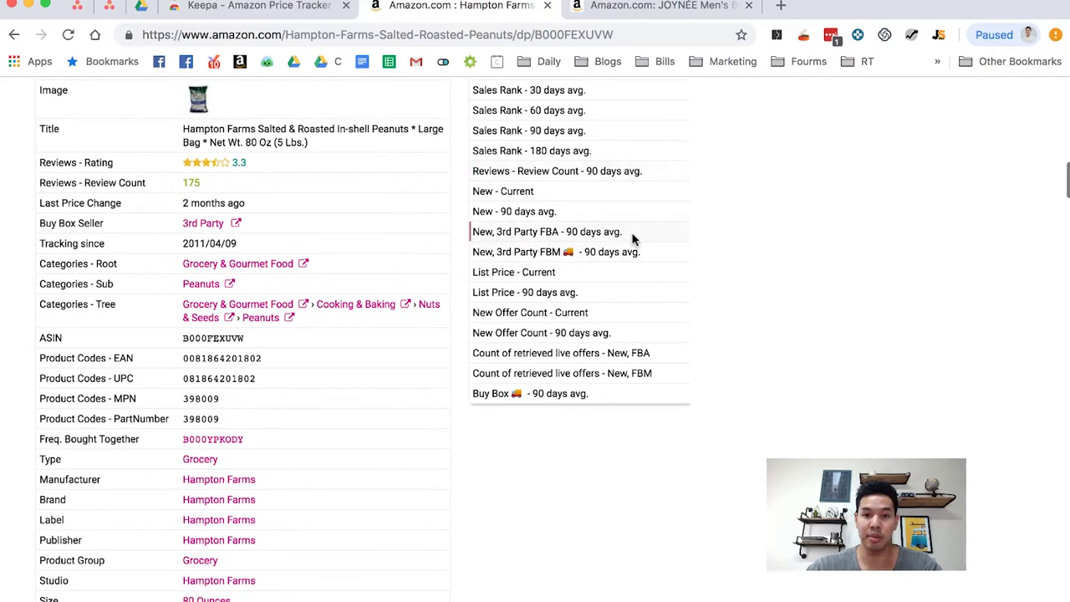
pyautogui.scroll(2, 644, 163)
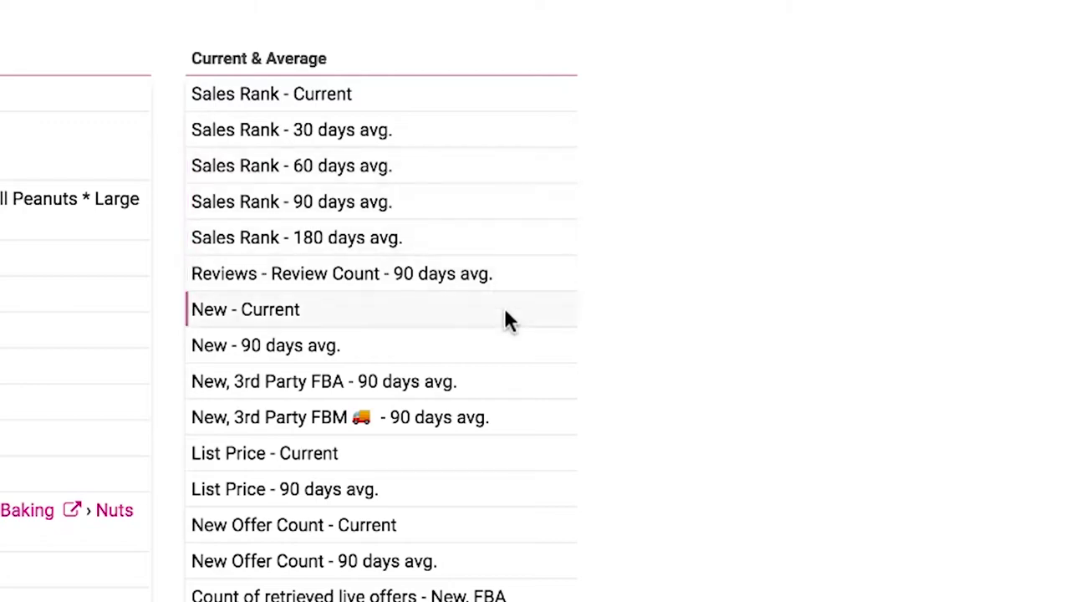
pyautogui.scroll(-5, 489, 466)
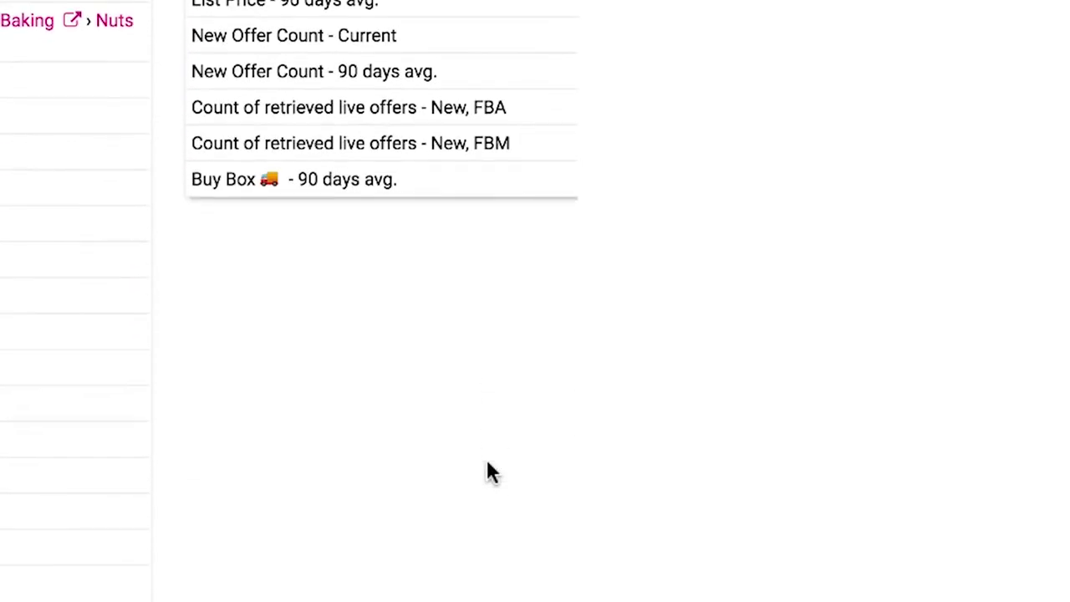
pyautogui.scroll(5, 490, 471)
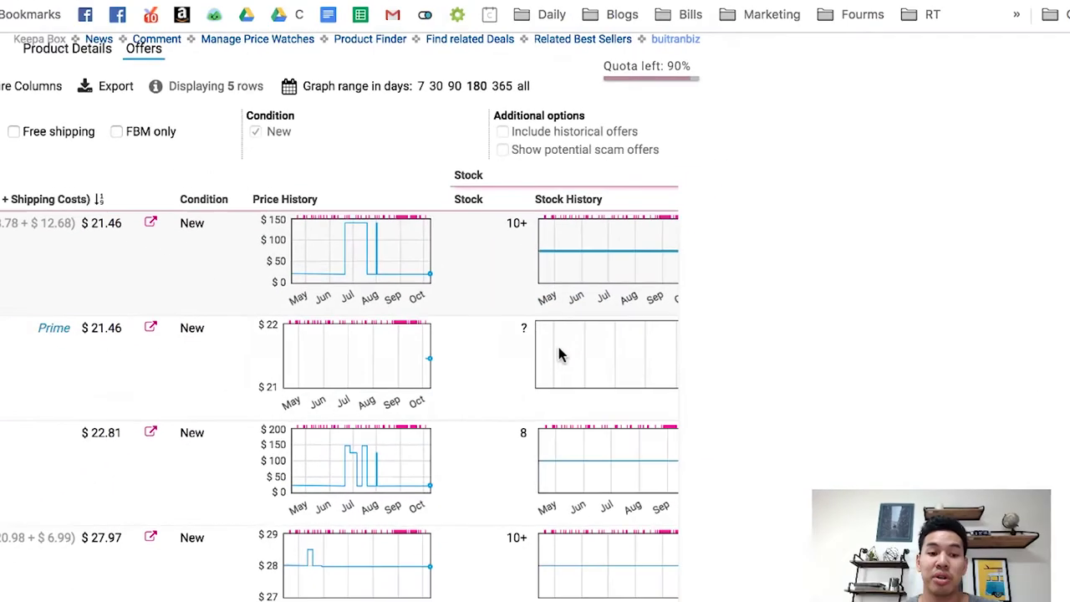
# - Scroll through the five New offers from $21.46, then return to the Price history tab
pyautogui.scroll(-2, 560, 355)
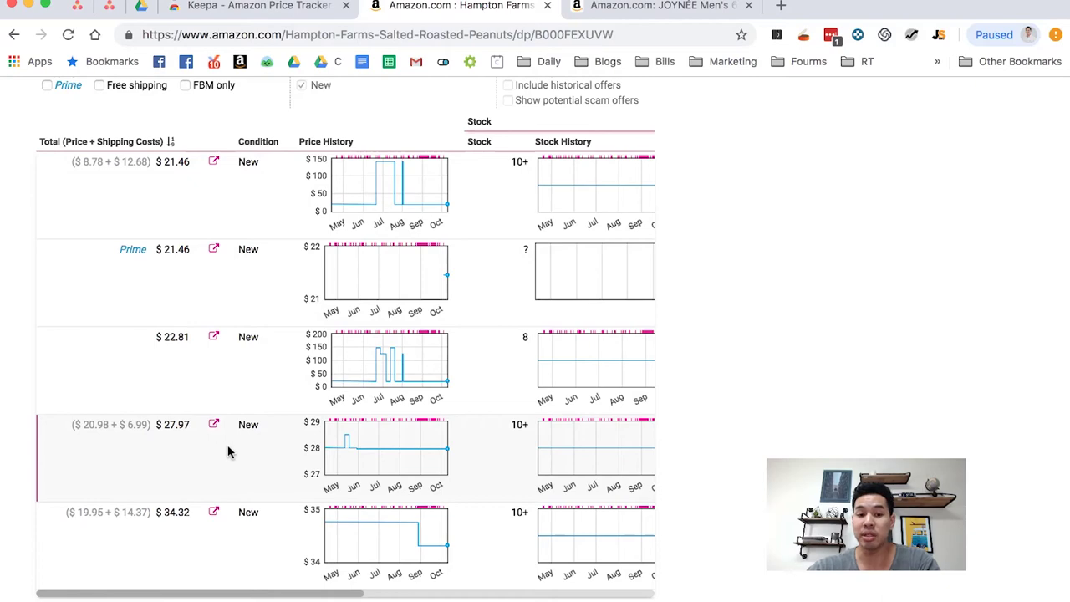
pyautogui.scroll(-3, 230, 452)
pyautogui.scroll(3, 227, 449)
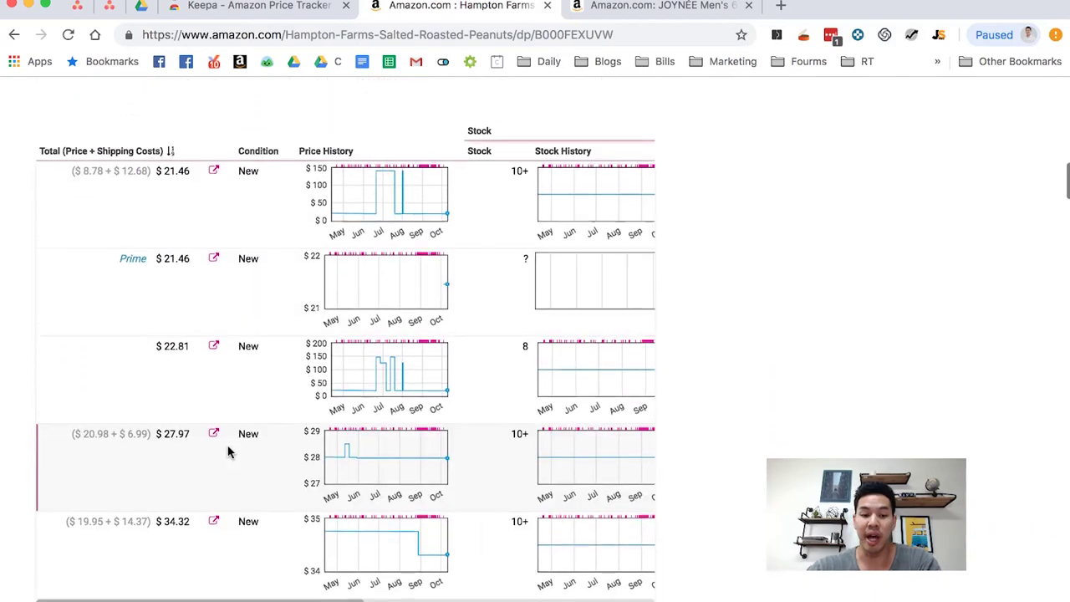
pyautogui.scroll(3, 334, 222)
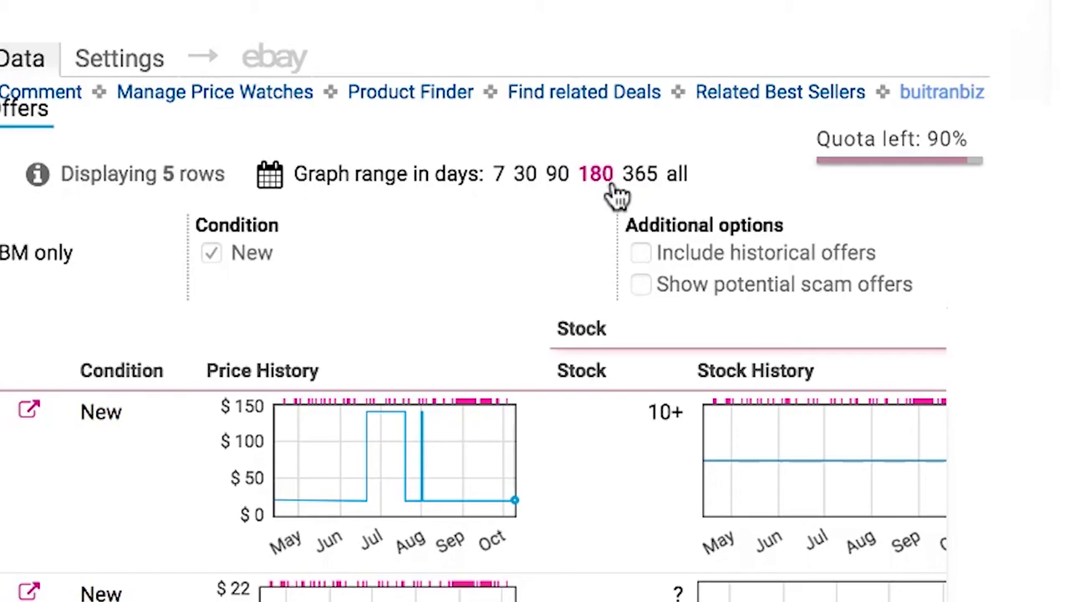
pyautogui.scroll(3, 408, 441)
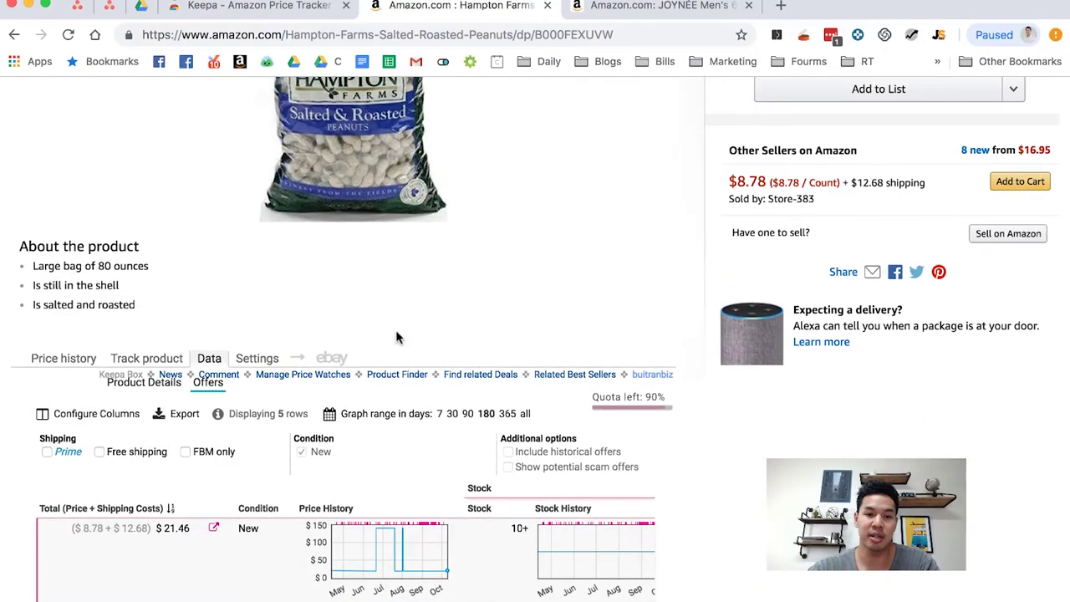
pyautogui.click(87, 361)
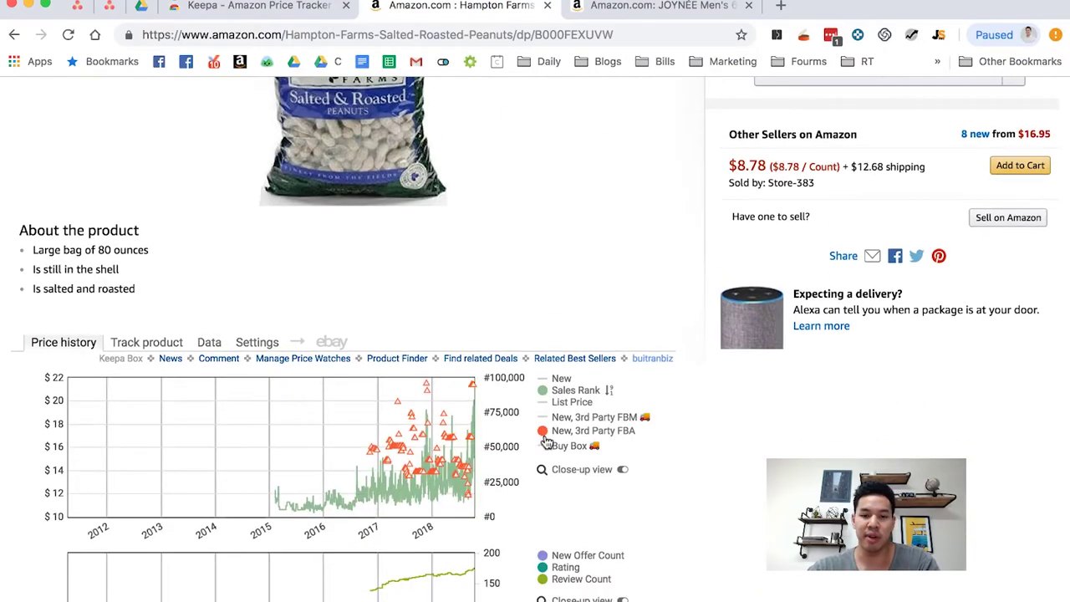
pyautogui.scroll(-2, 393, 368)
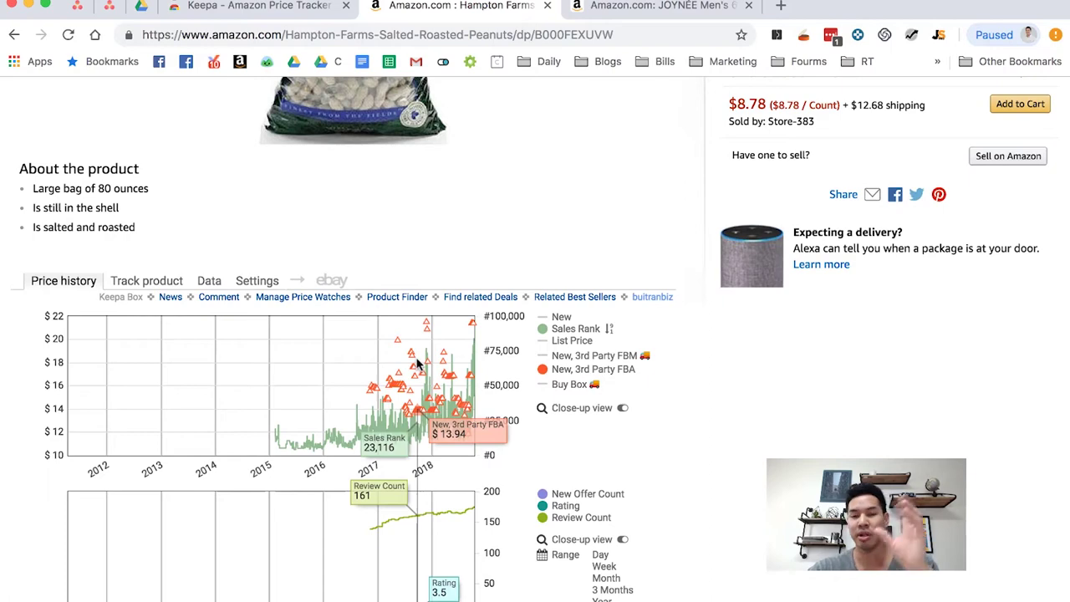
# - Switch to the JOYNÉE Men's 6 Pack socks page, select the brand name, and scroll to the Keepa chart
pyautogui.click(669, 7)
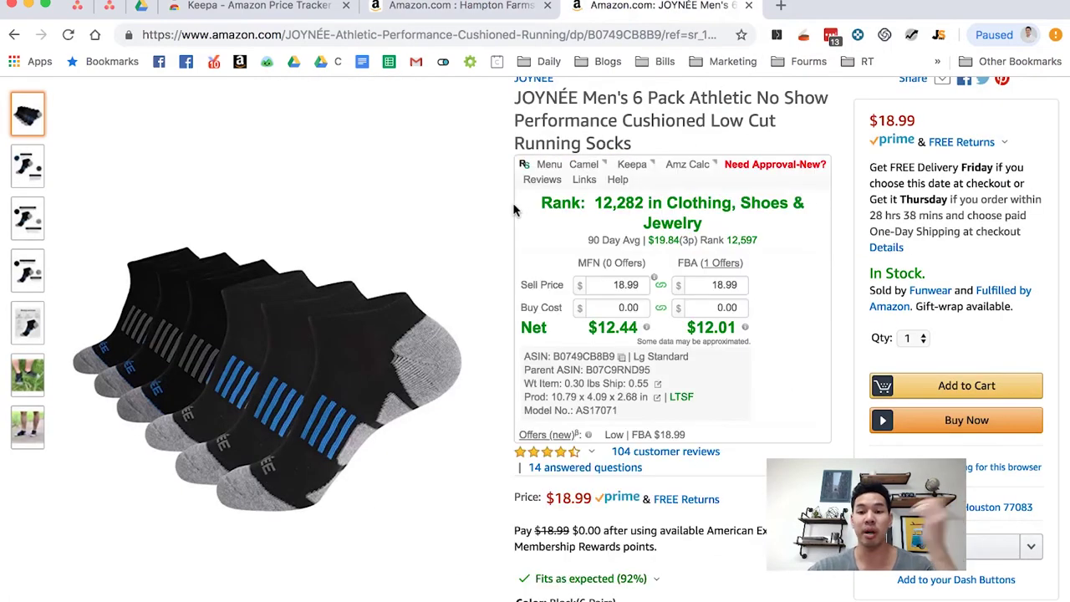
pyautogui.moveTo(533, 98); pyautogui.dragTo(607, 122)
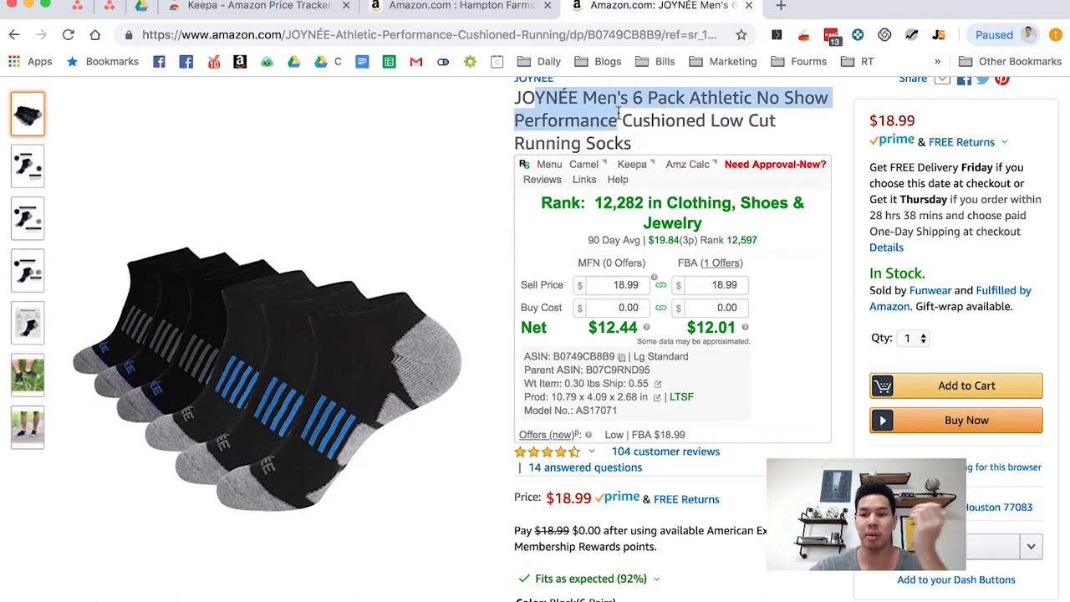
pyautogui.click(548, 99)
pyautogui.doubleClick(549, 98)
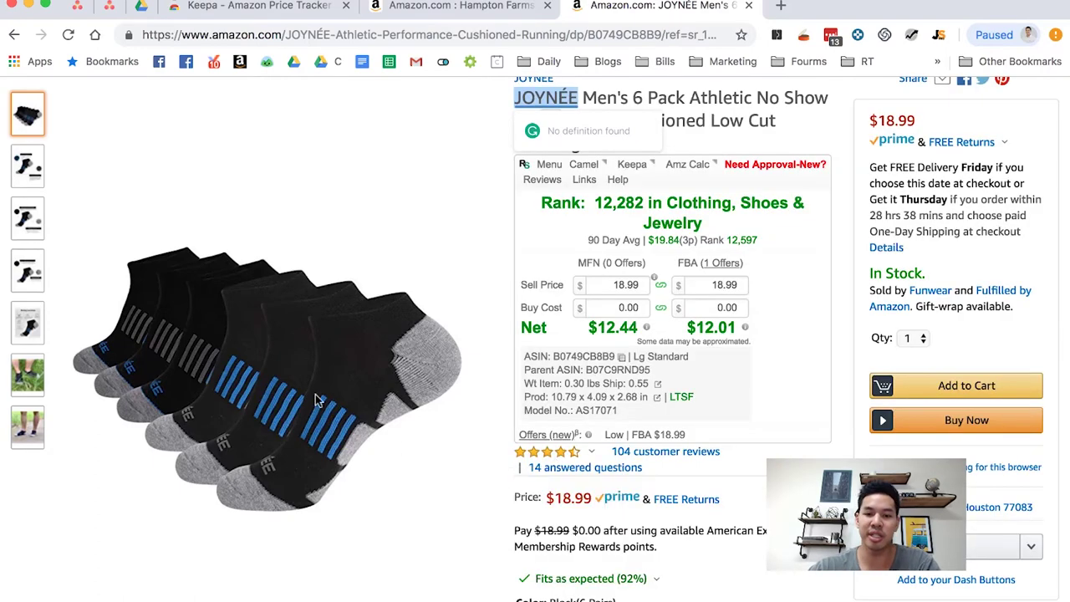
pyautogui.scroll(-3, 376, 503)
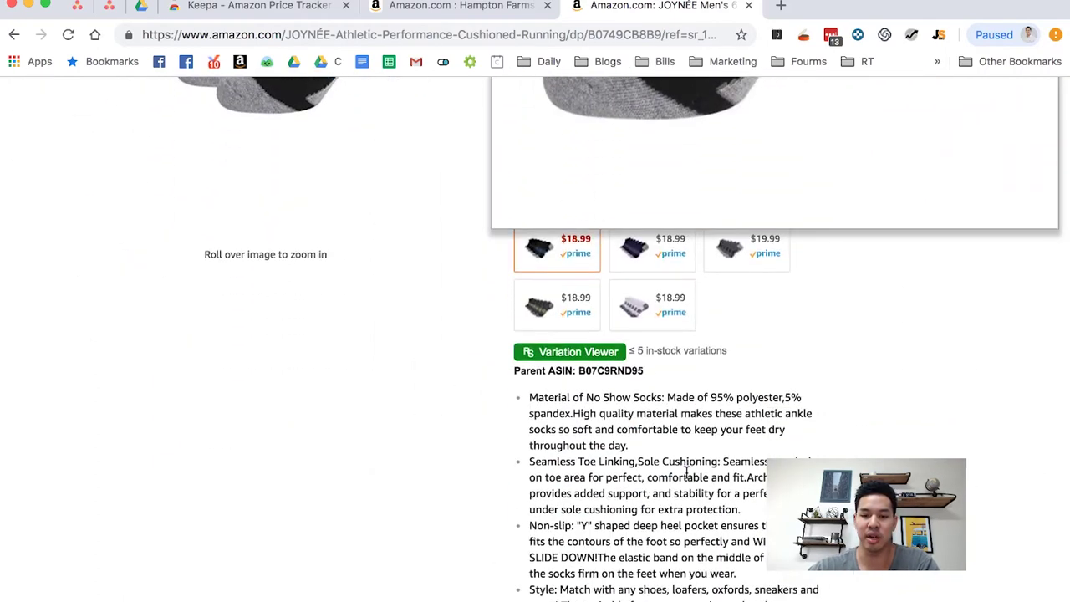
pyautogui.scroll(-10, 758, 337)
pyautogui.scroll(-2, 769, 267)
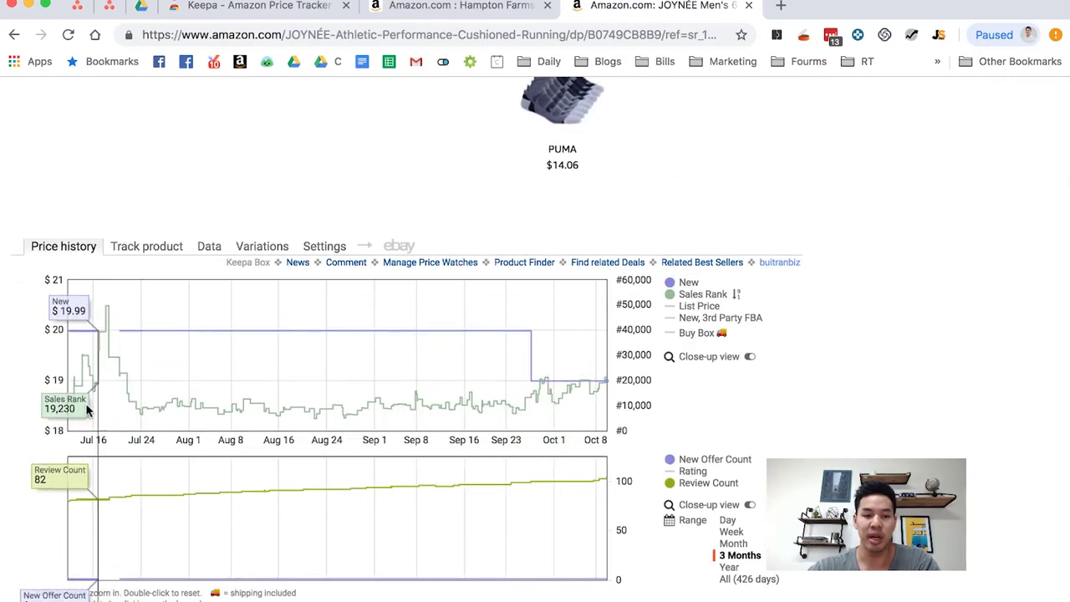
# - Set the socks chart range to All (426 days)
pyautogui.click(749, 579)
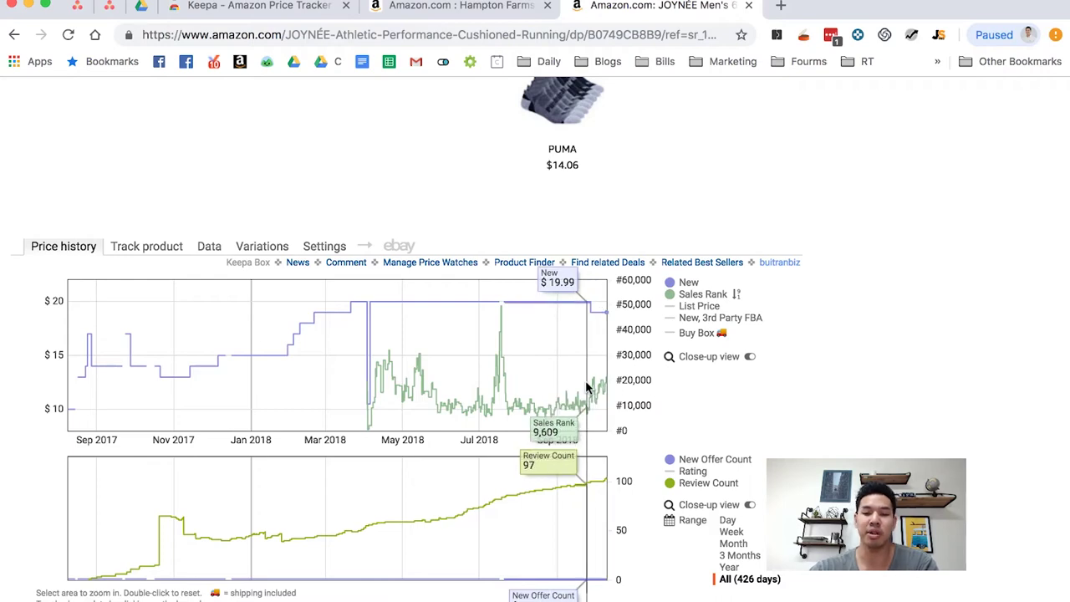
pyautogui.scroll(-3, 574, 353)
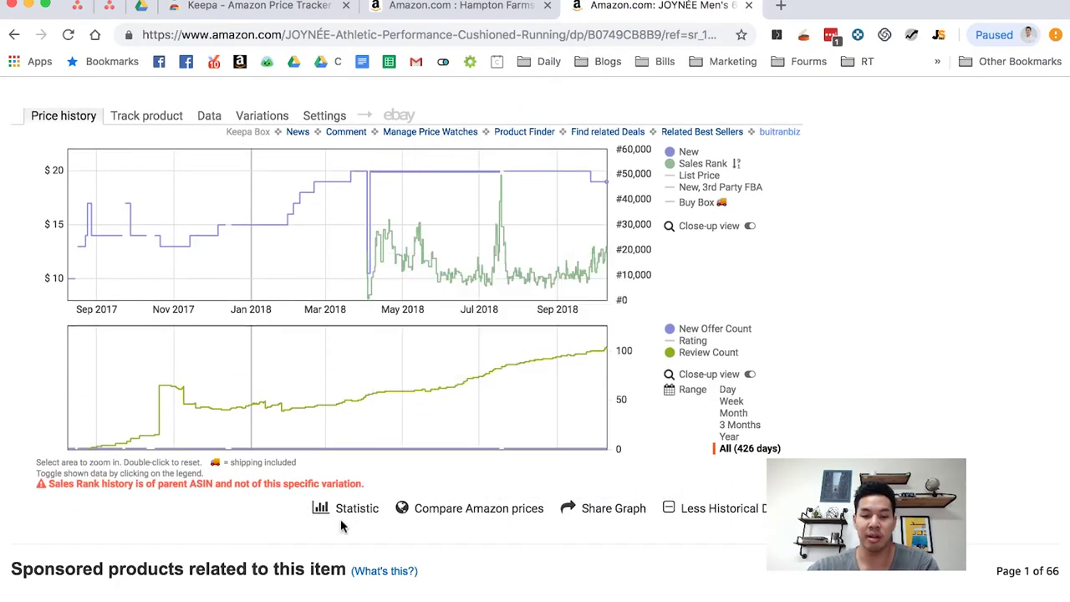
pyautogui.moveTo(357, 513)
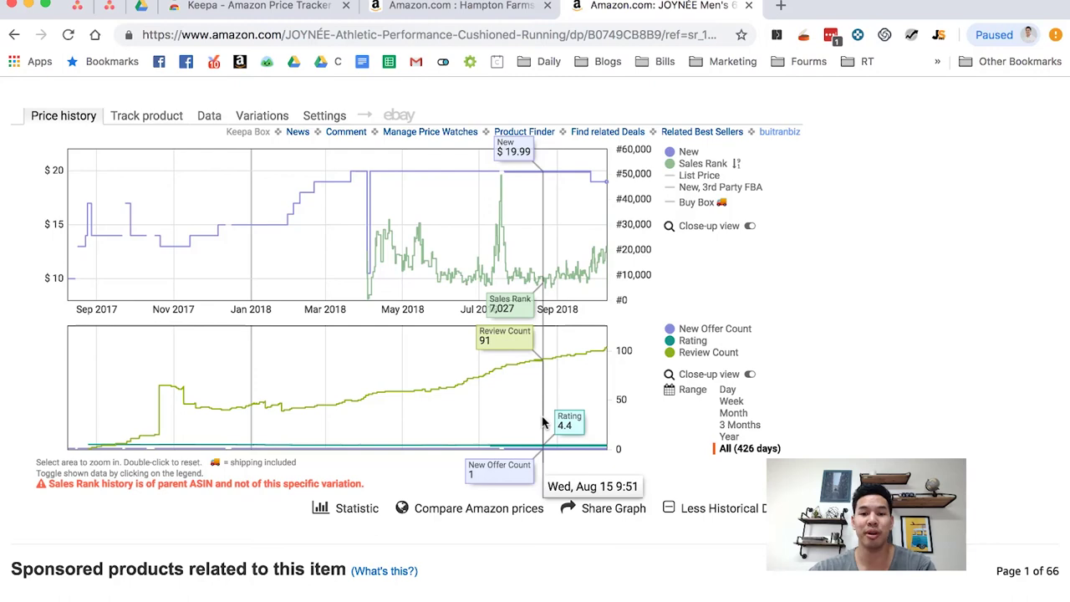
pyautogui.scroll(-1, 542, 422)
pyautogui.scroll(2, 195, 194)
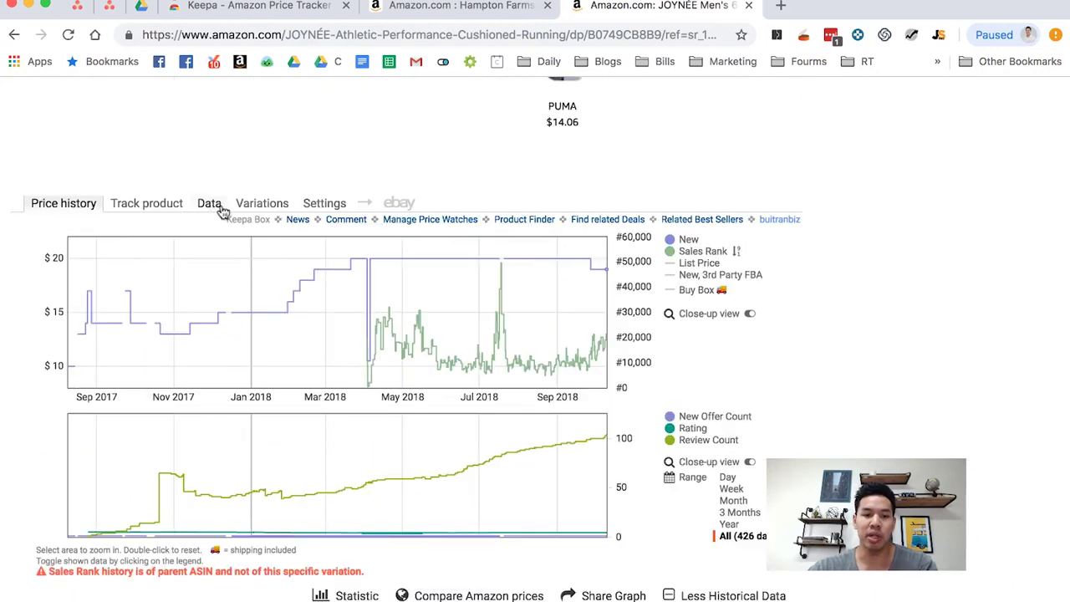